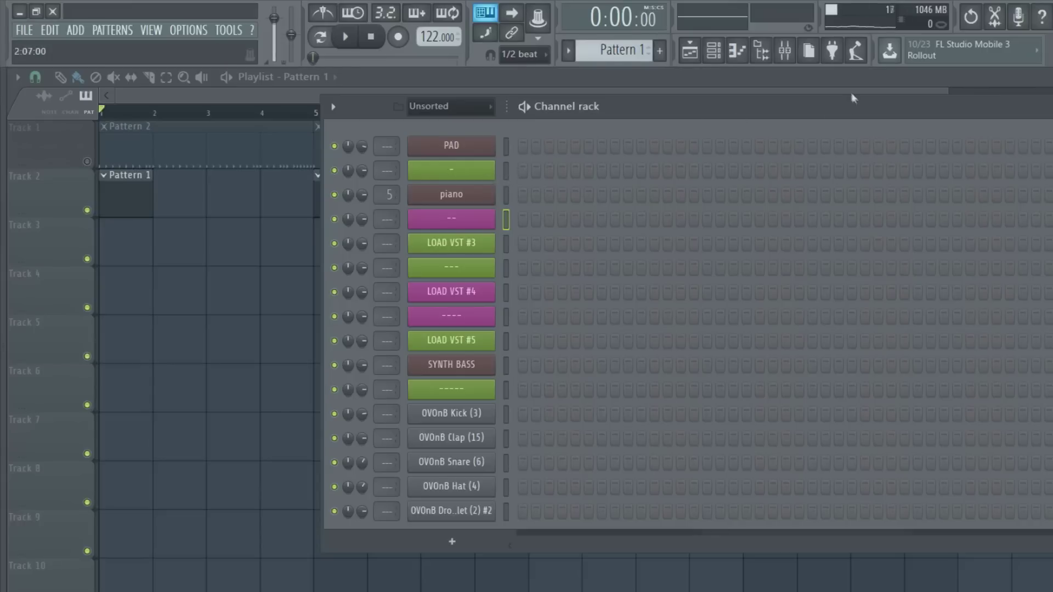
Look over the melody, bass and percussion bus tracks in the mixer, and return to the channel rack.
left_click(785, 50)
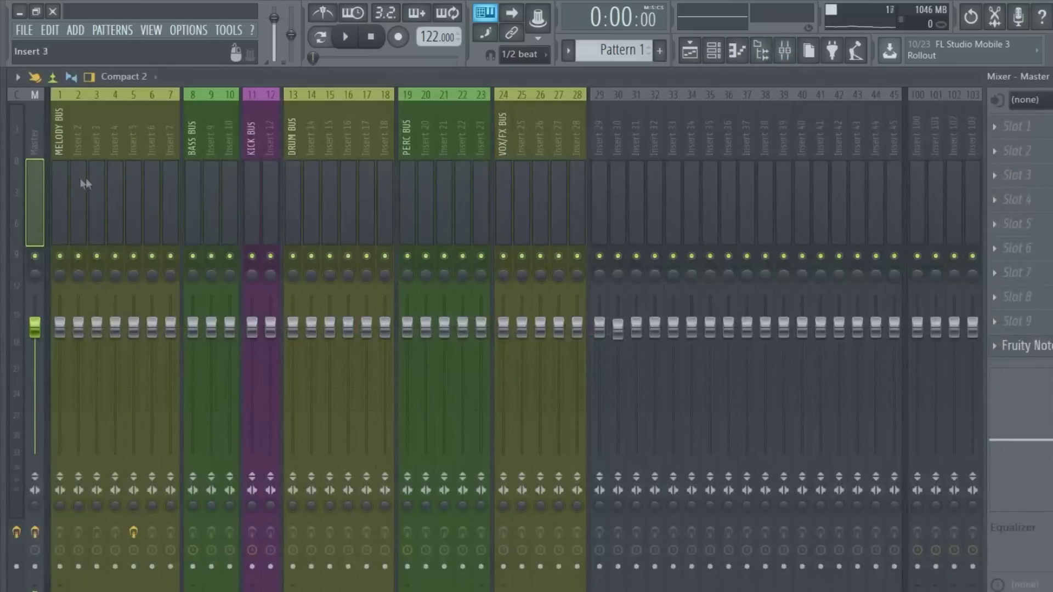
left_click(50, 189)
left_click(15, 192)
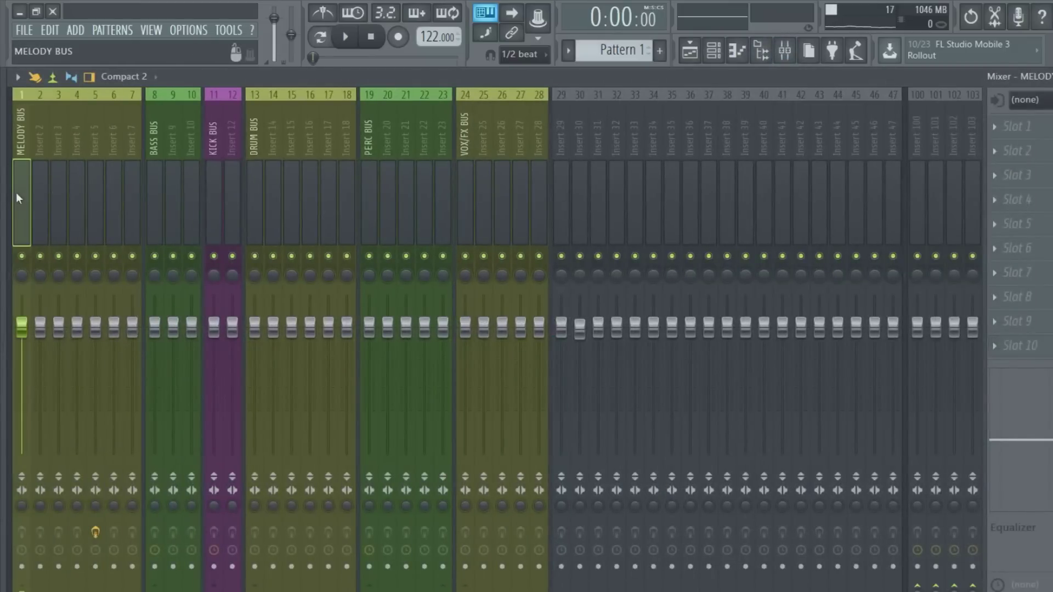
left_click(178, 176)
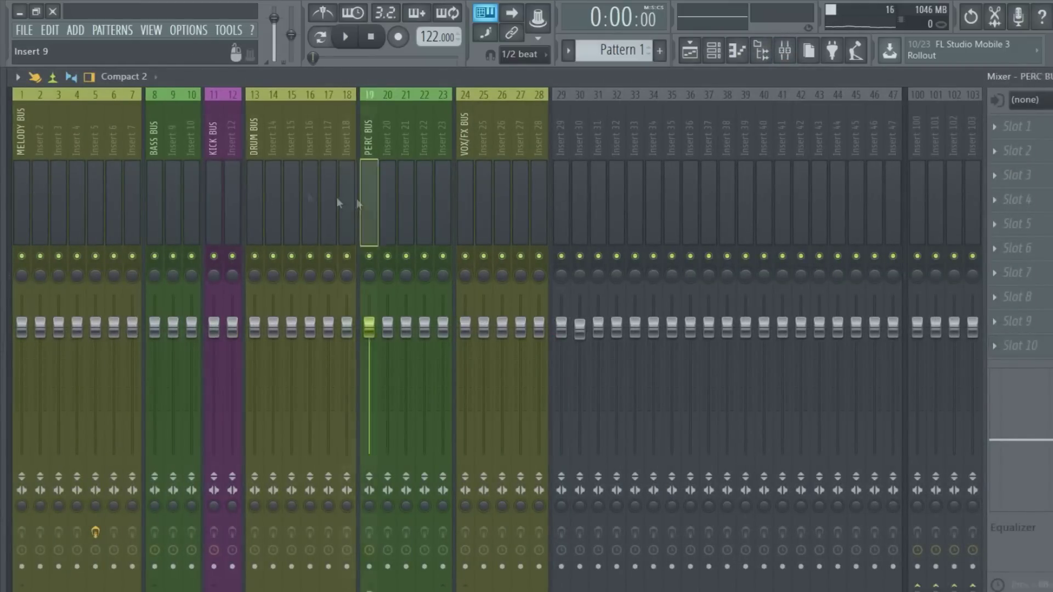
left_click(690, 50)
left_click(713, 50)
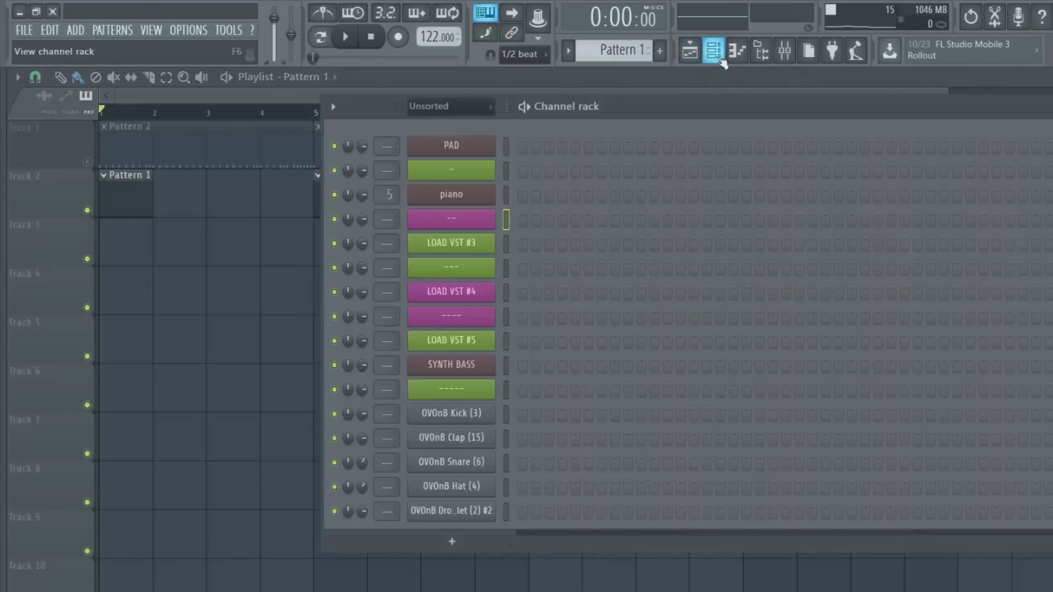
Open the Cales plugin on the "-" channel below PAD, show its keyboard view and move its window clear of the upper channels.
left_click(463, 174)
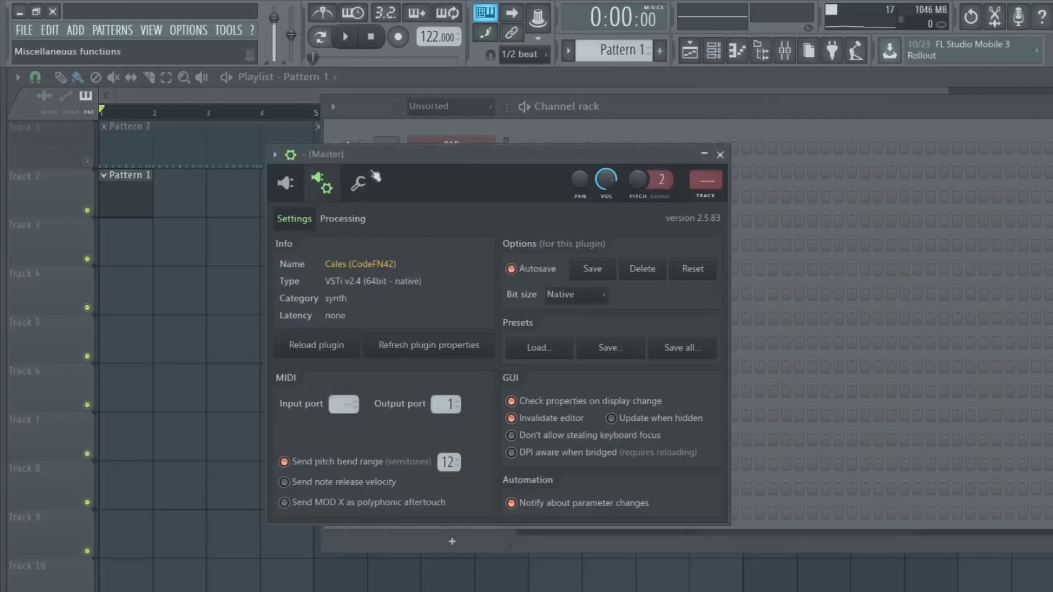
left_click(285, 183)
left_click_drag(380, 159, 537, 171)
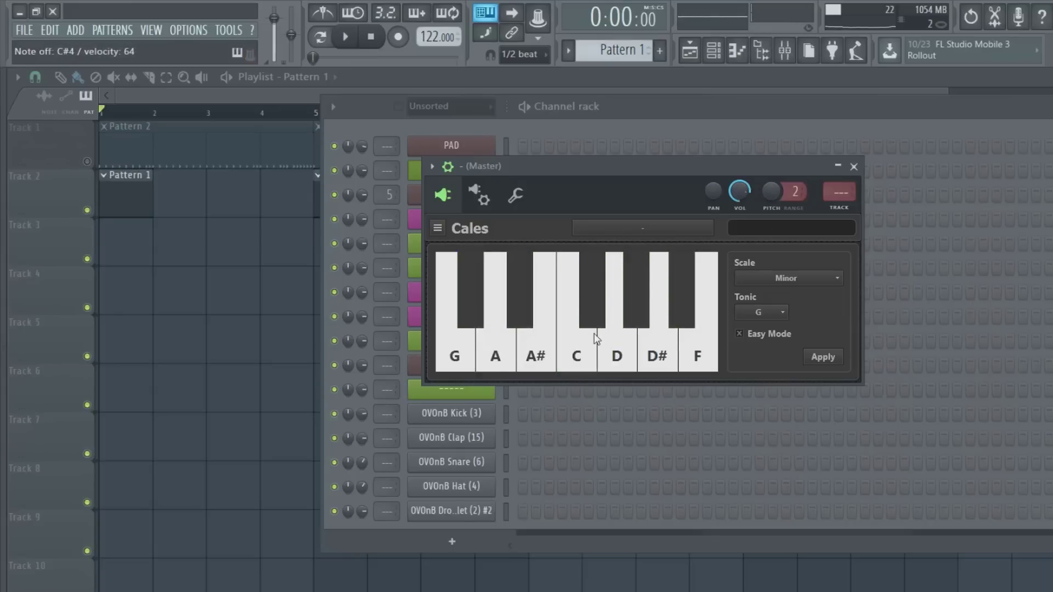
left_click_drag(472, 166, 478, 246)
Audition the PAD channel on its own, and select the Cales channel directly below it for comparison.
left_click(505, 147)
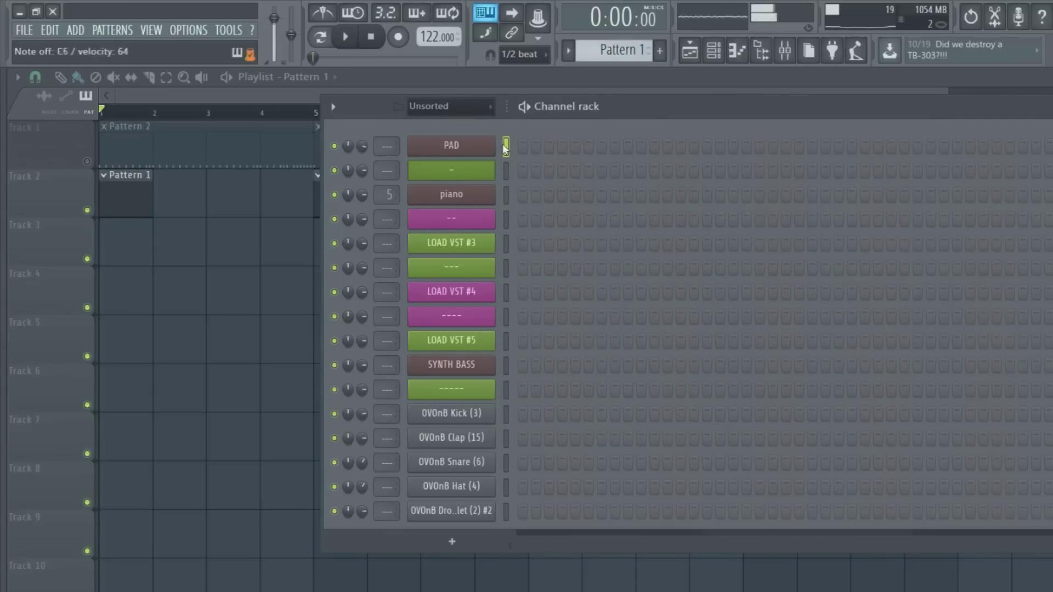
left_click(505, 171)
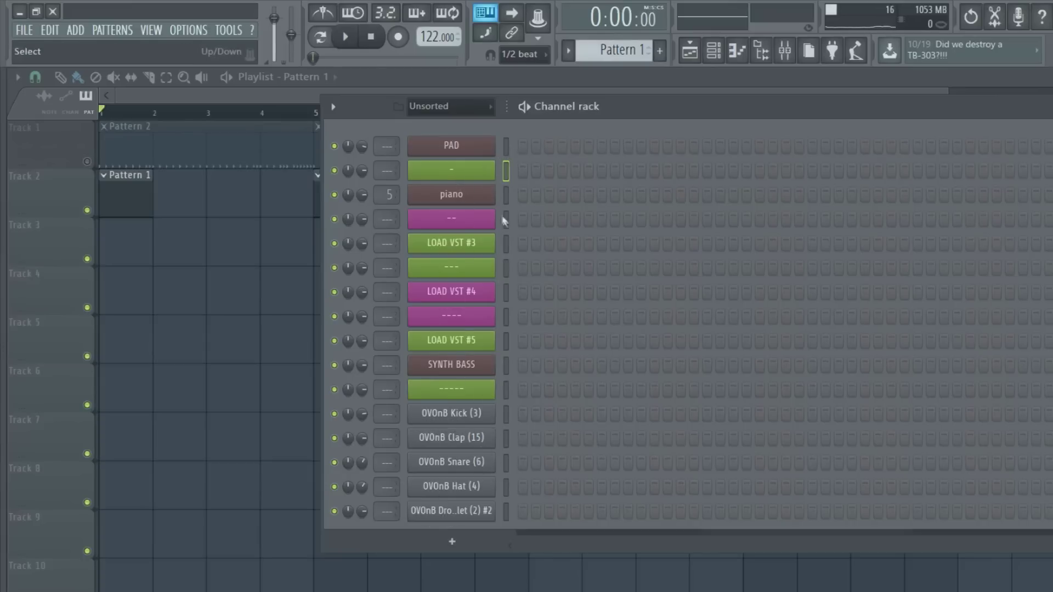
left_click(485, 176)
left_click(485, 176)
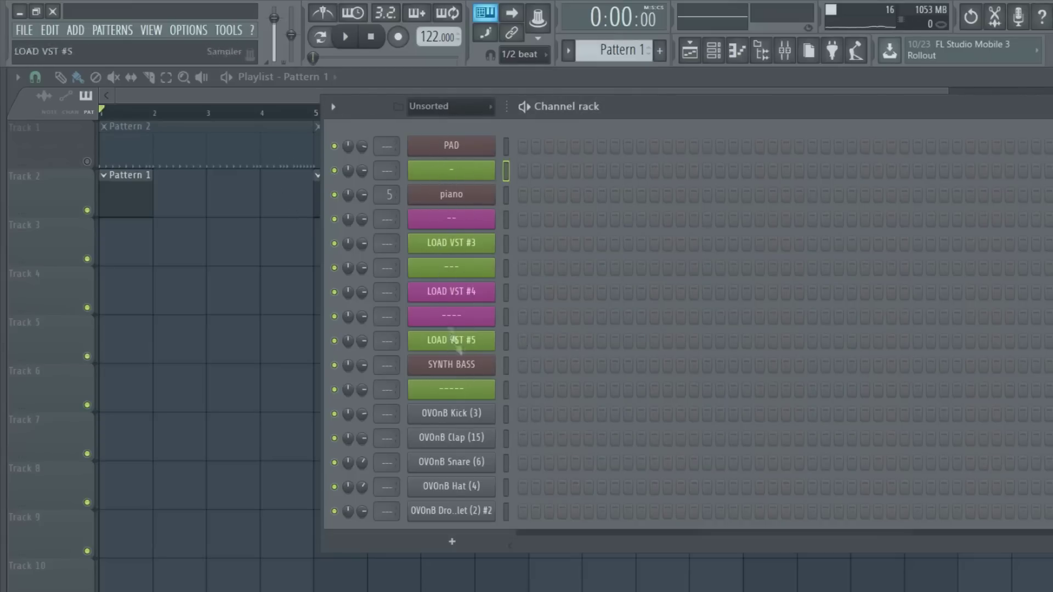
right_click(470, 302)
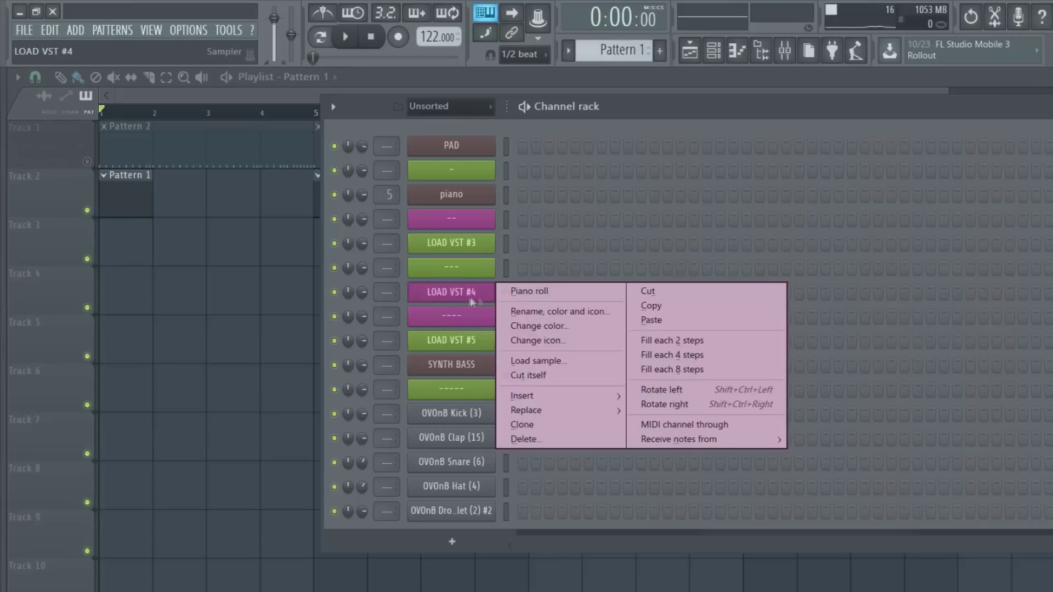
left_click(403, 307)
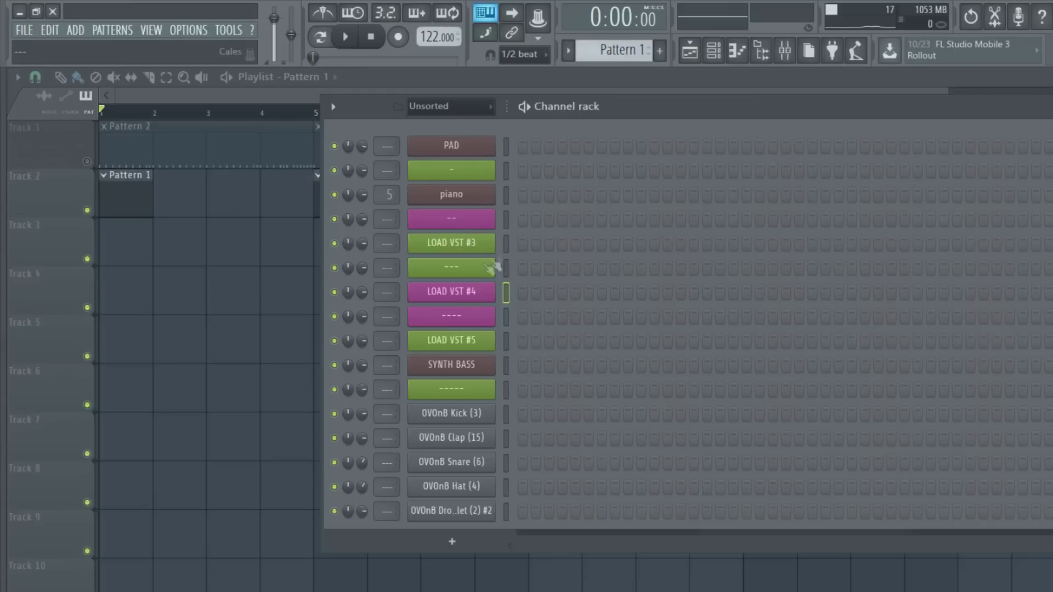
In the wrapper settings of the Cales channel below PAD, clear the MIDI output port and set it back to 1.
left_click(455, 176)
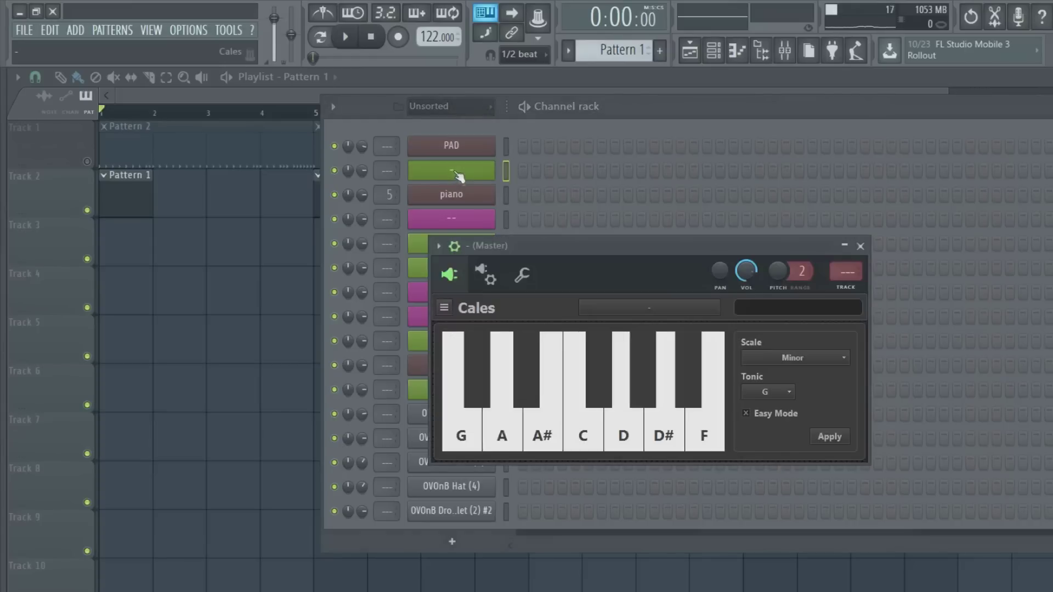
left_click(486, 274)
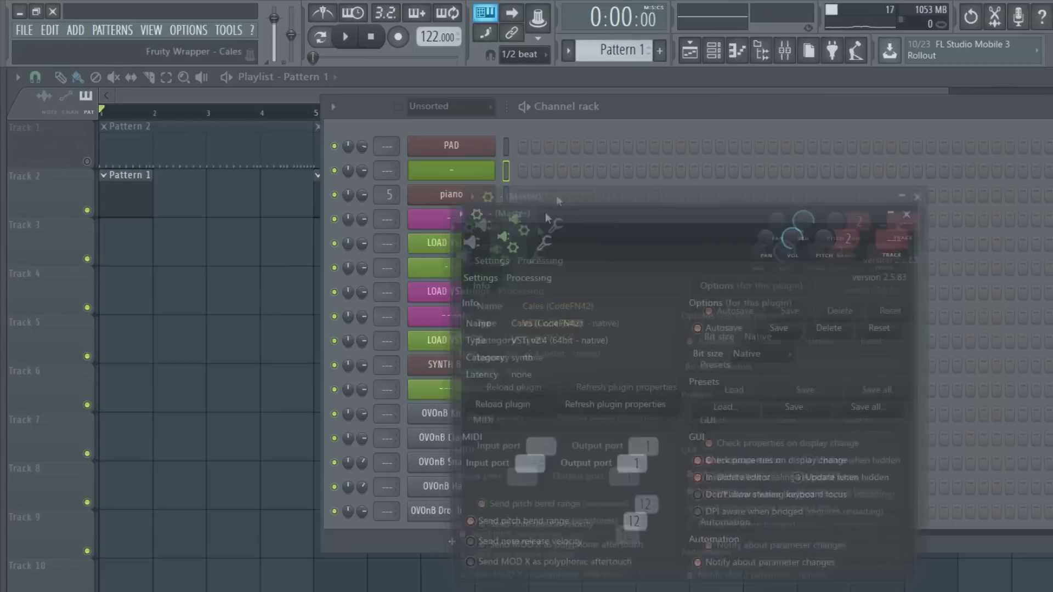
scroll(668, 379, "down", 1)
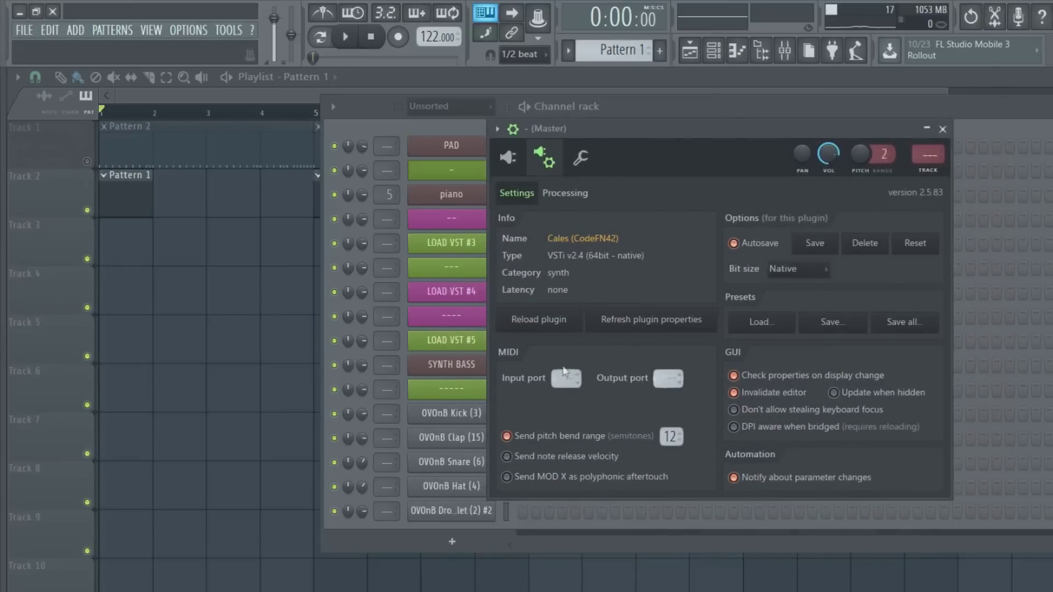
scroll(668, 379, "up", 1)
Set the MIDI output port to 2 in the wrapper settings of the Cales channel below piano.
left_click(453, 222)
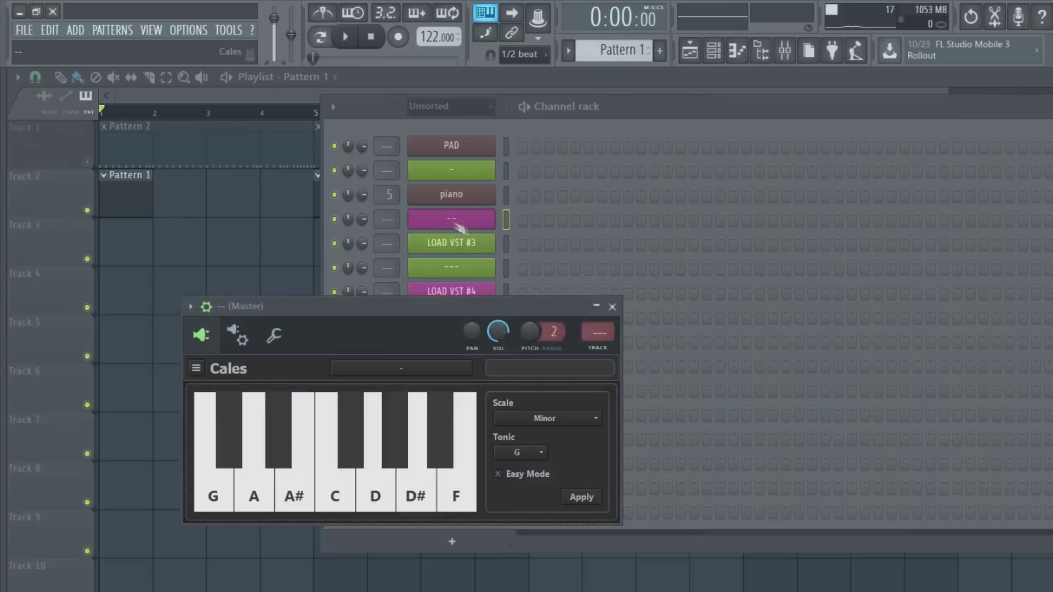
left_click(236, 335)
scroll(355, 562, "up", 1)
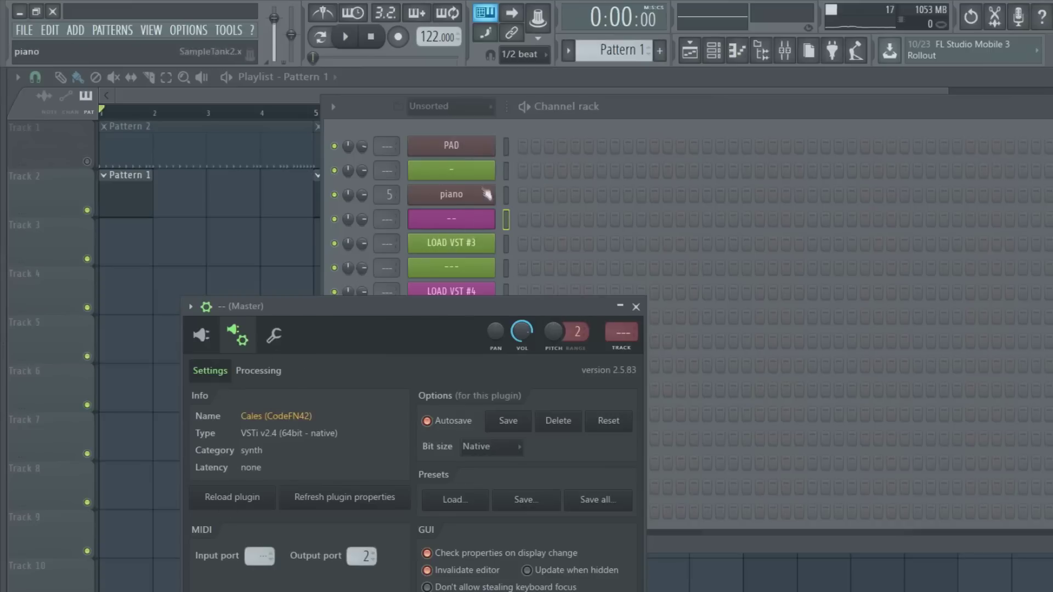
Examine the MIDI input port in the PAD channel's wrapper settings, and select the Cales channel below PAD.
left_click(456, 146)
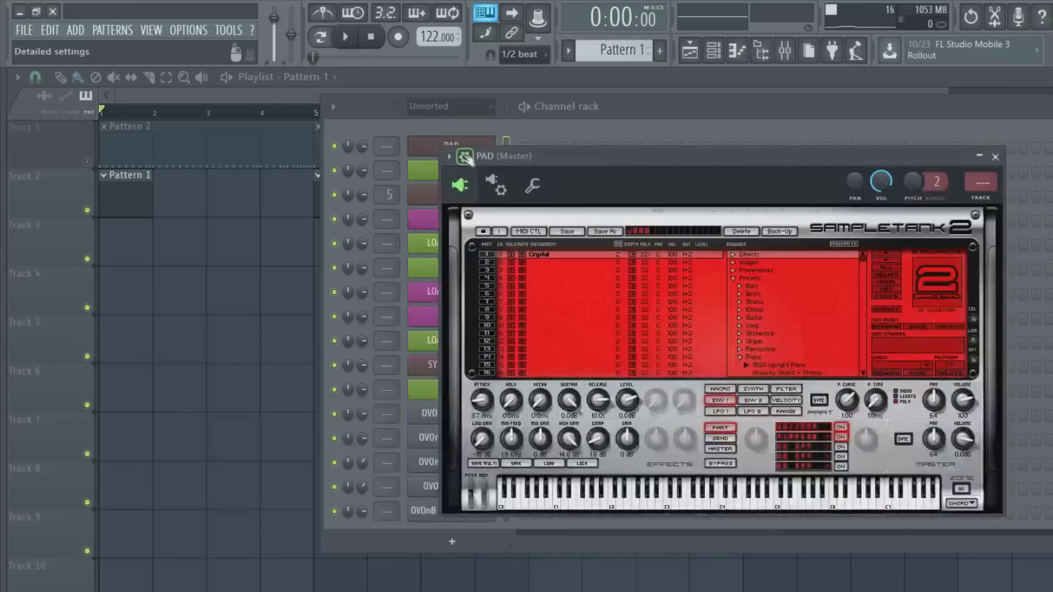
left_click(507, 186)
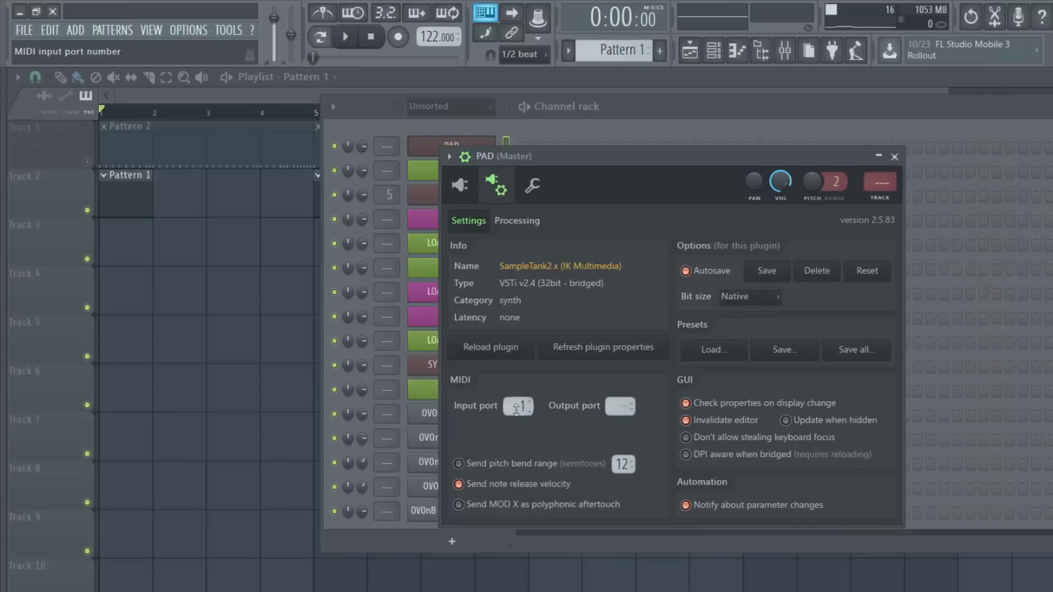
left_click_drag(539, 163, 674, 139)
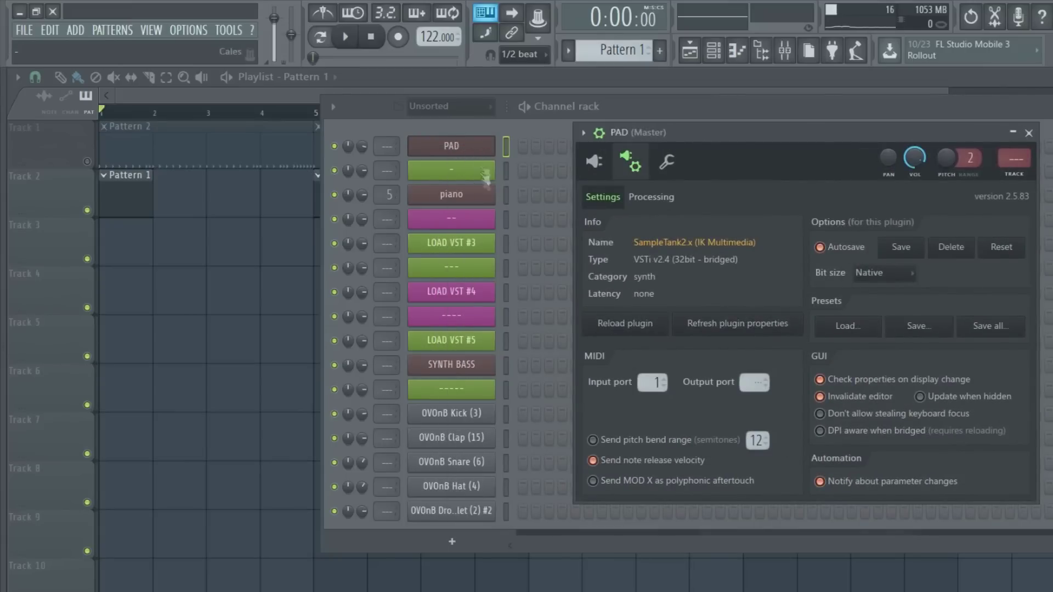
left_click(485, 156)
left_click(506, 174)
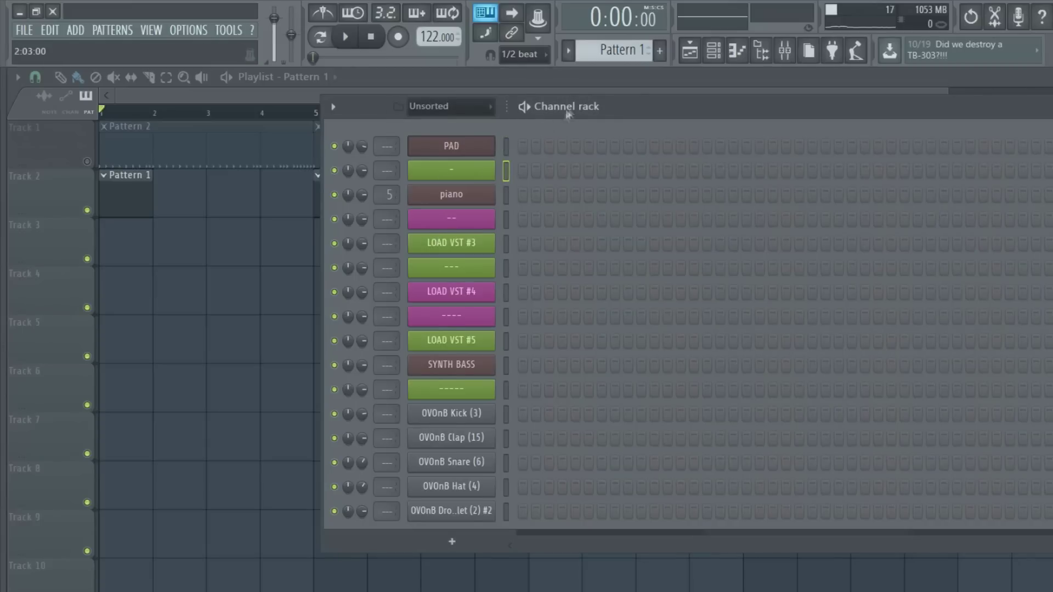
Compare the MIDI port settings of PAD and the Cales channel below it, and bring up the Cales keyboard view.
left_click_drag(498, 106, 498, 119)
left_click(475, 187)
left_click(477, 160)
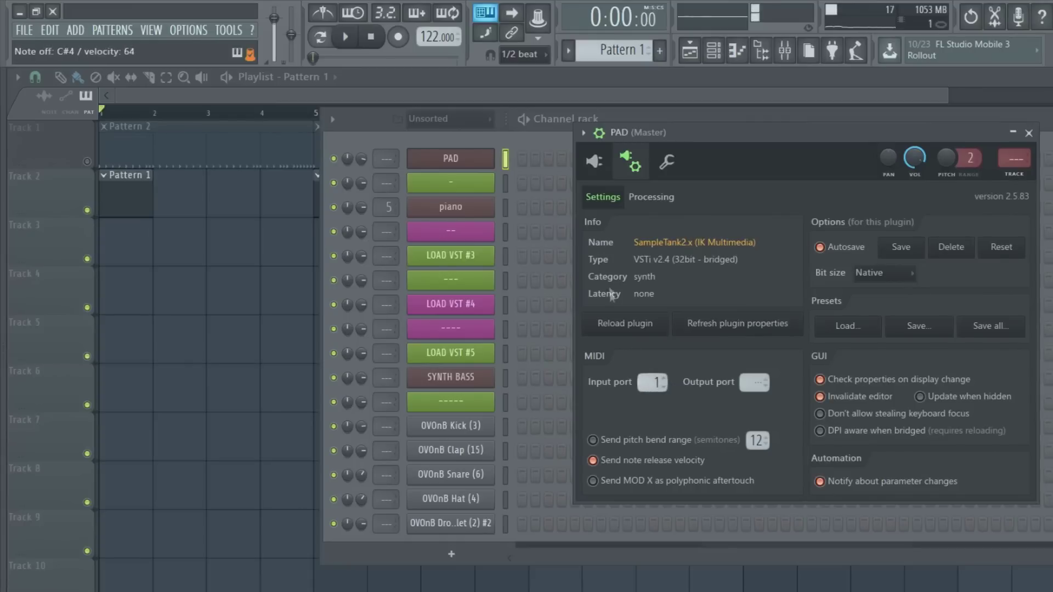
left_click(505, 181)
left_click(488, 188)
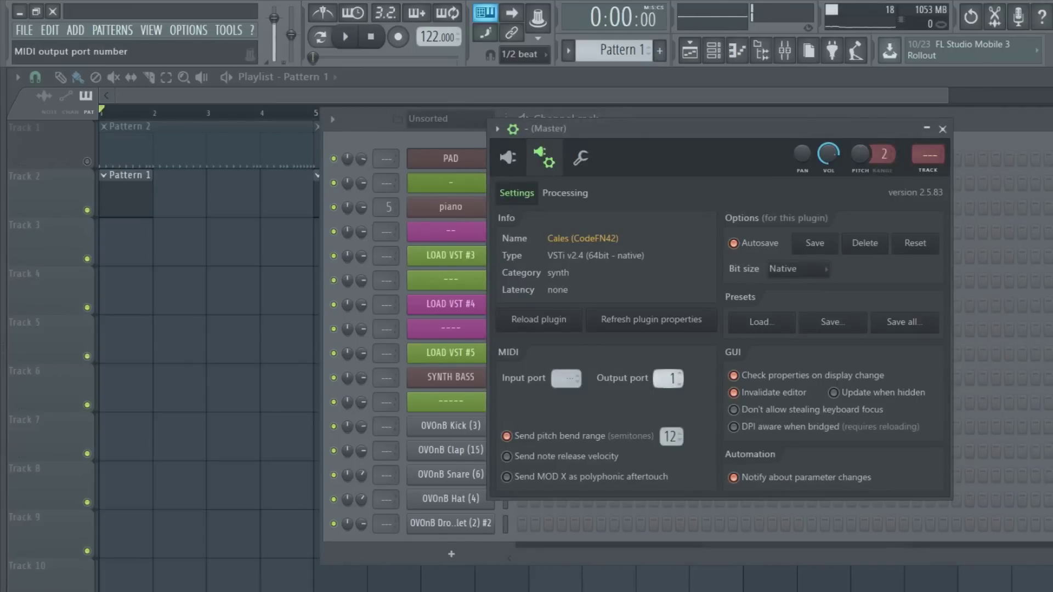
left_click(508, 157)
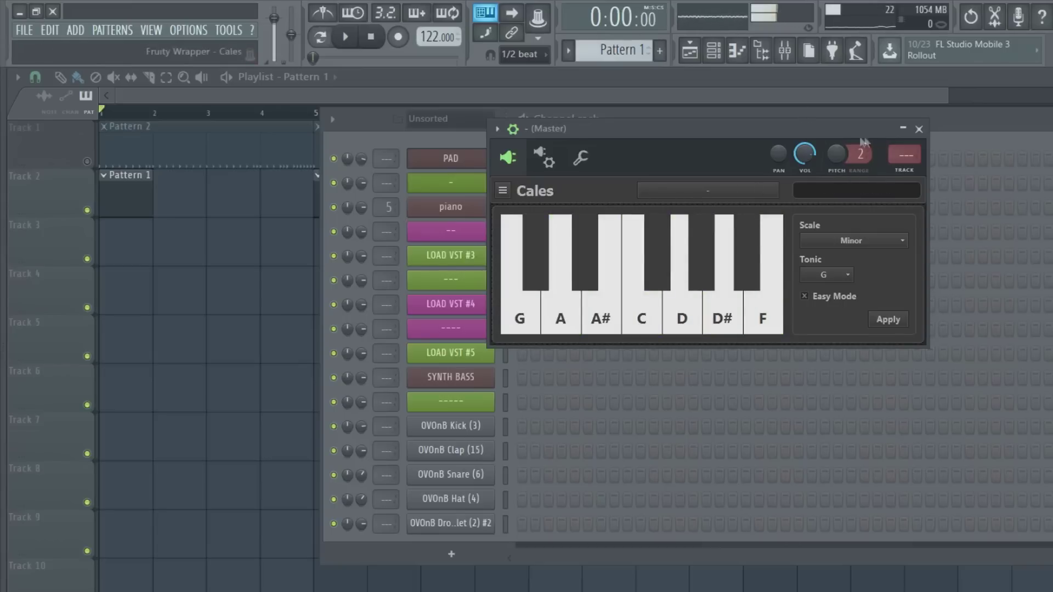
Reopen the Cales plugin below PAD, look at its scale selection, and close its window.
left_click(919, 129)
left_click(474, 189)
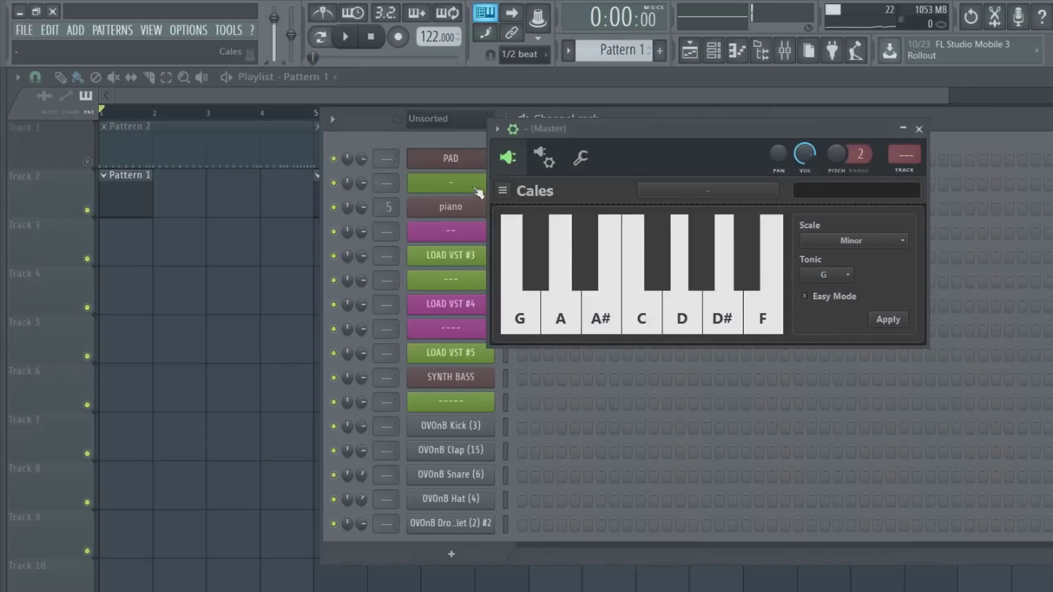
left_click(894, 242)
left_click(710, 193)
left_click(919, 130)
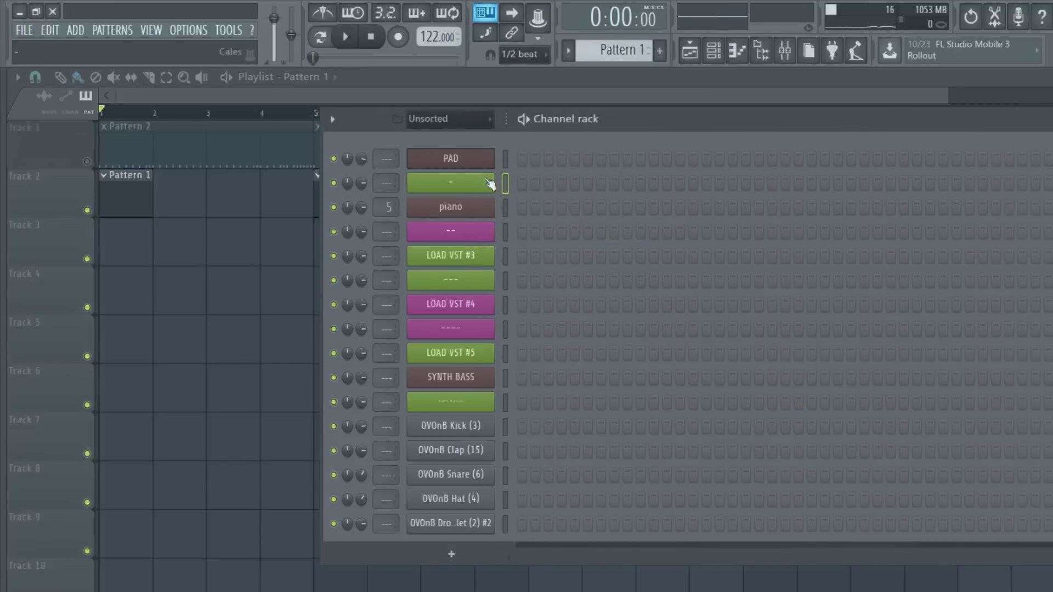
Unmute Track 1 in the playlist, play the drum pattern from the start, and stop playback.
left_click(80, 157)
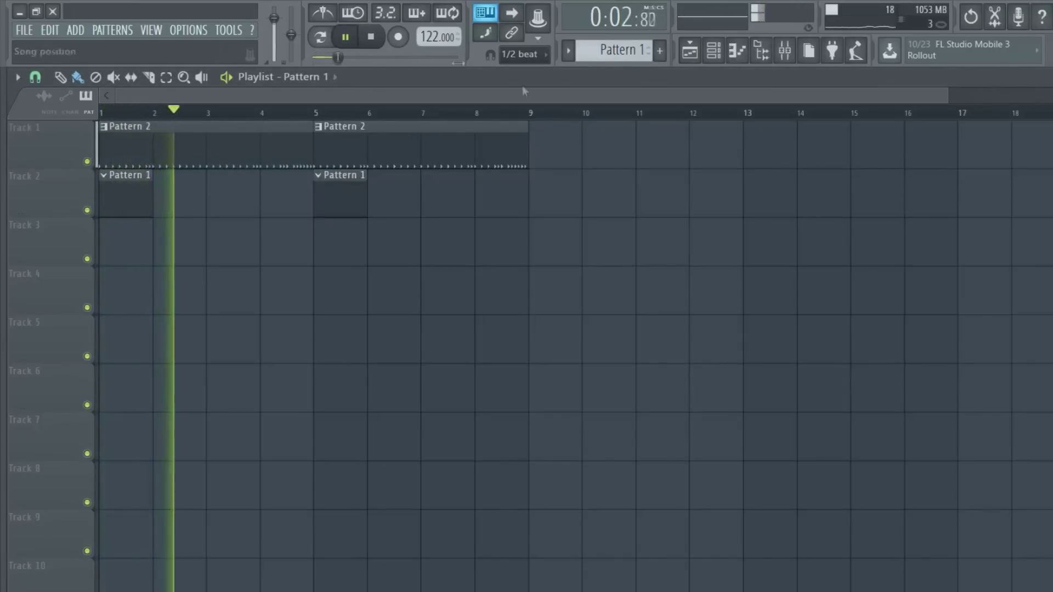
scroll(773, 145, "up", 1)
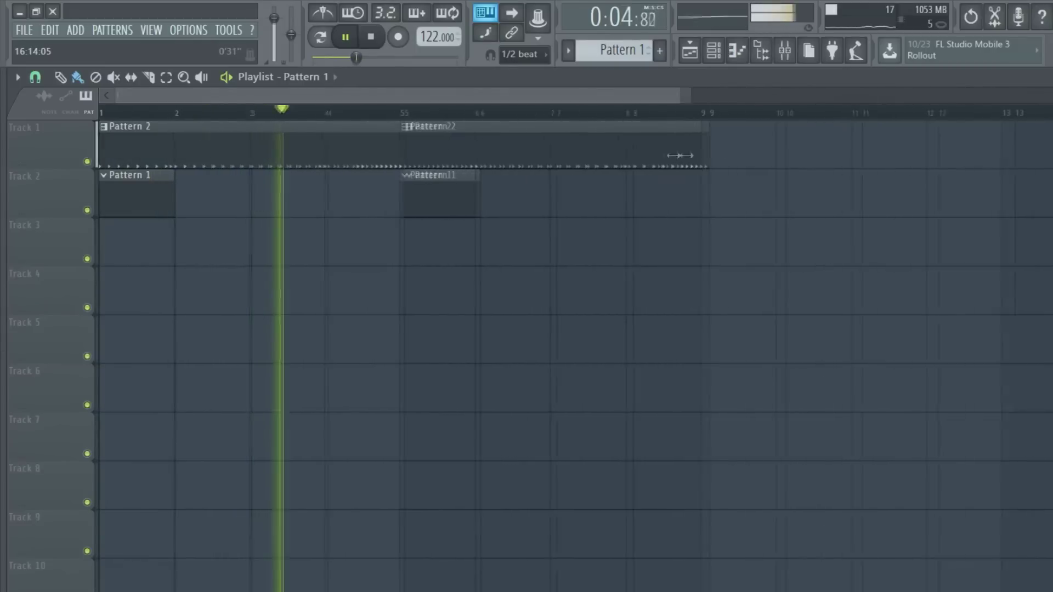
scroll(708, 153, "up", 1)
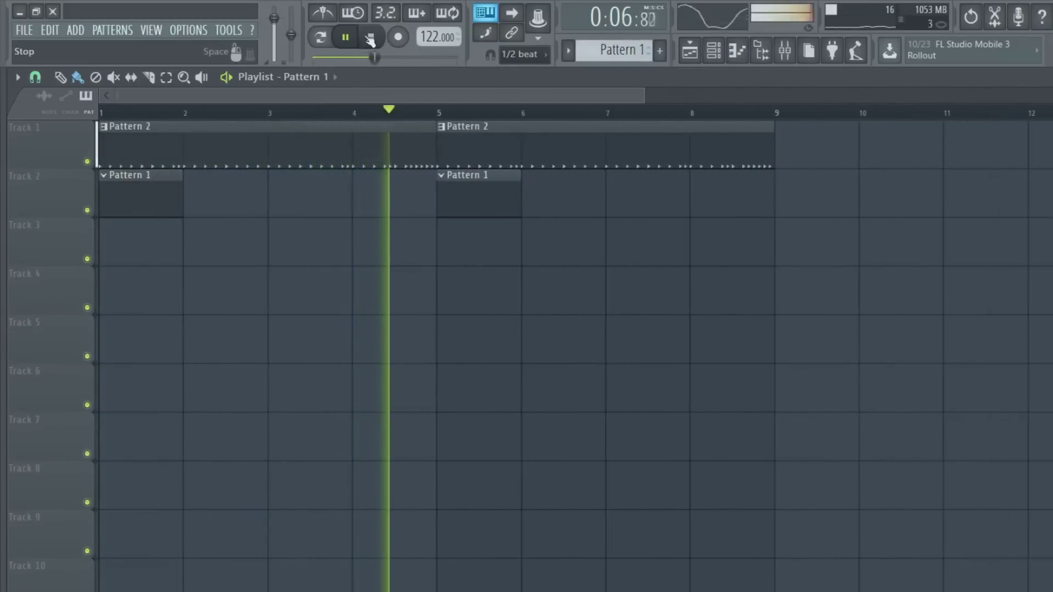
left_click(370, 39)
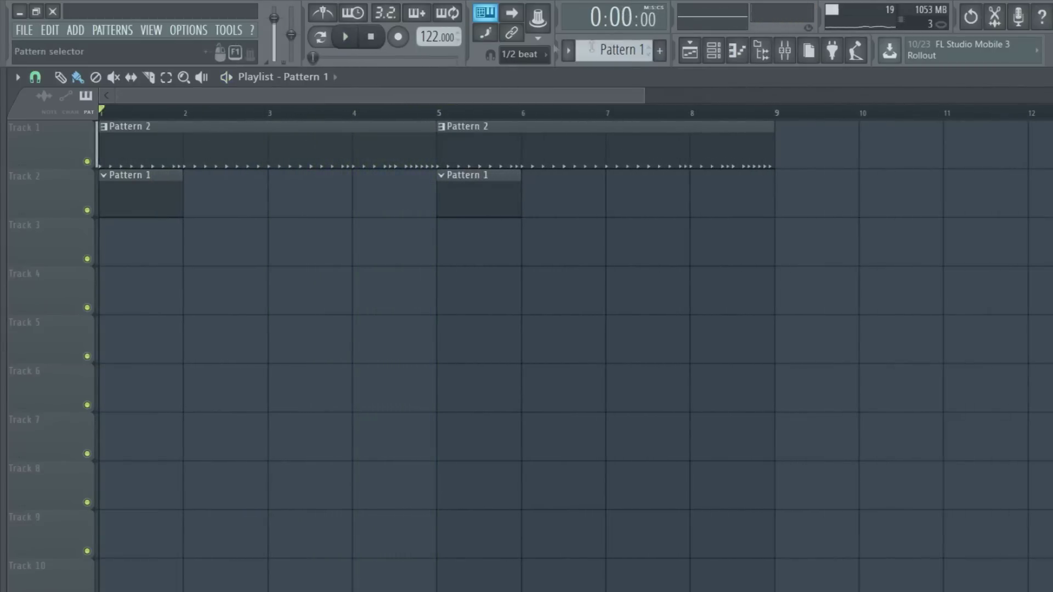
Bring back the channel rack and open the Cales plugin on the channel below PAD.
left_click(785, 50)
left_click(785, 51)
left_click(716, 54)
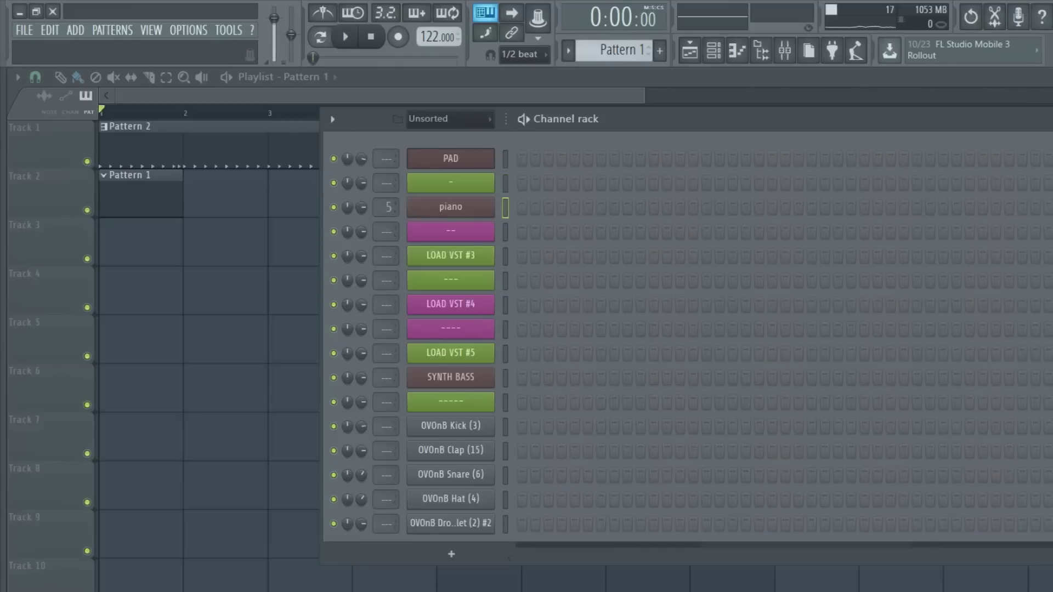
left_click(505, 158)
left_click(493, 189)
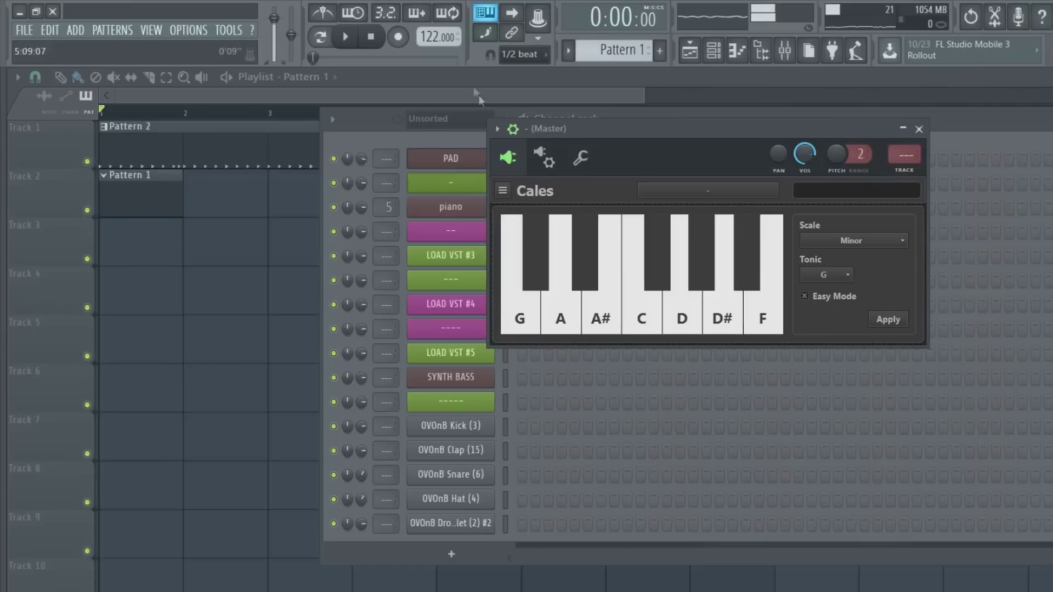
Record a four-chord progression into Pattern 1 through the Cales channel below PAD, and stop the recording.
left_click(398, 37)
left_click(345, 37)
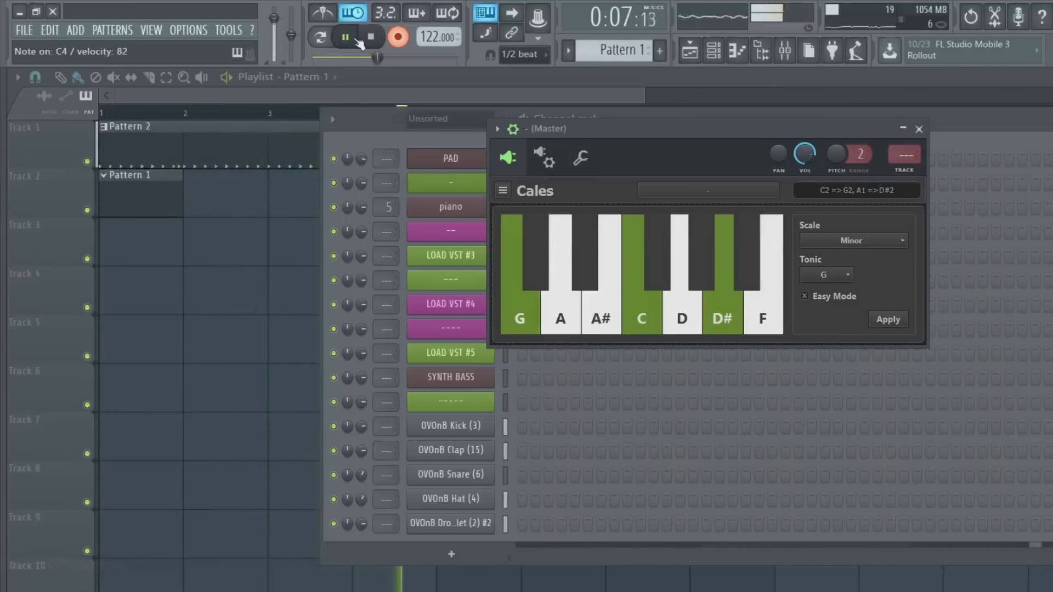
left_click(370, 37)
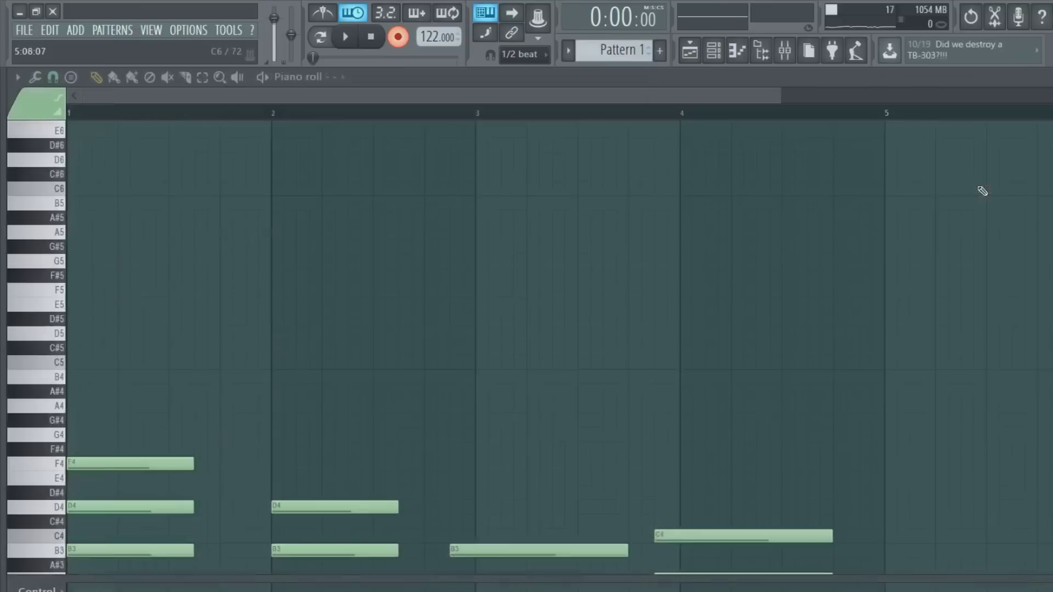
Shift the last two recorded chords to the right so they start exactly on bars 3 and 4, and deselect them.
scroll(561, 346, "down", 4)
left_click_drag(493, 345, 538, 537)
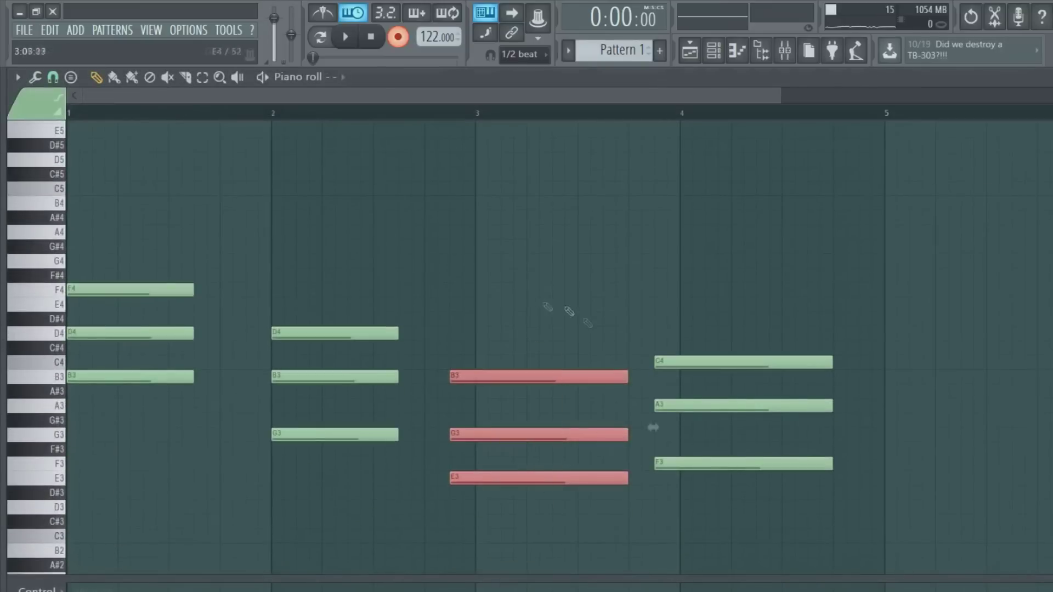
left_click_drag(590, 332, 839, 477)
scroll(574, 490, "down", 1)
key("shift+Right")
key("shift+Right")
key("ctrl+d")
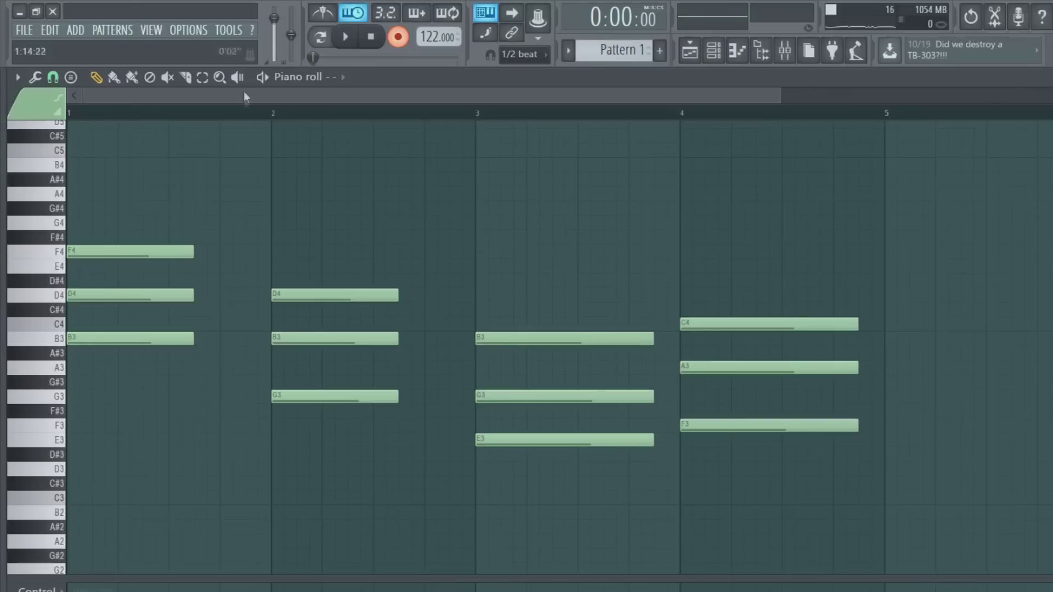
Turn off recording and wait-for-input, and play Pattern 1 back from the start.
left_click(398, 38)
left_click(353, 12)
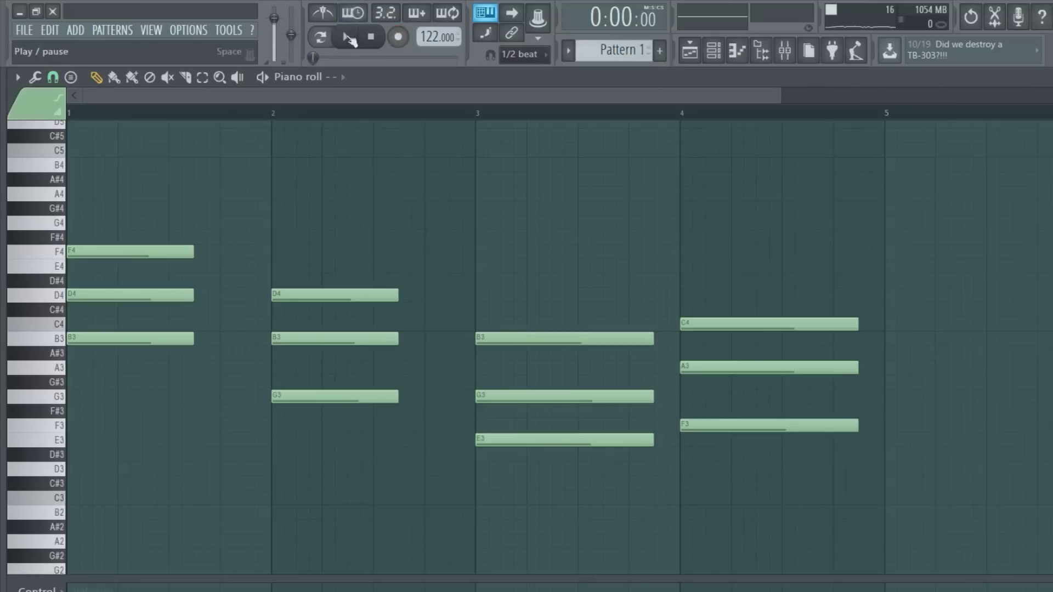
left_click(349, 38)
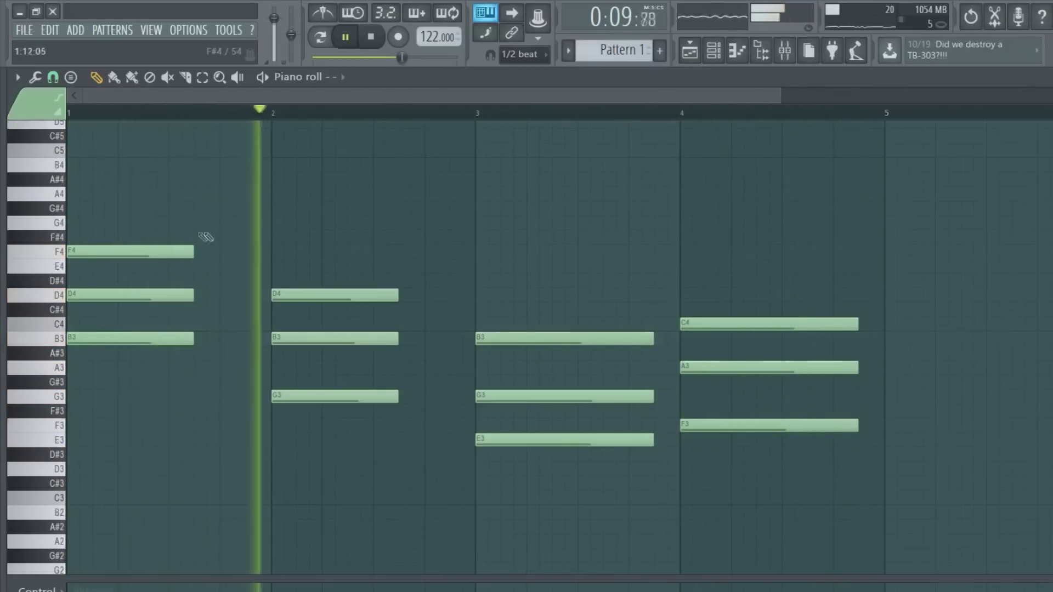
Move the first chord's notes up to G4, E4 and C4 during playback, and stop the pattern.
left_click_drag(153, 252, 153, 222)
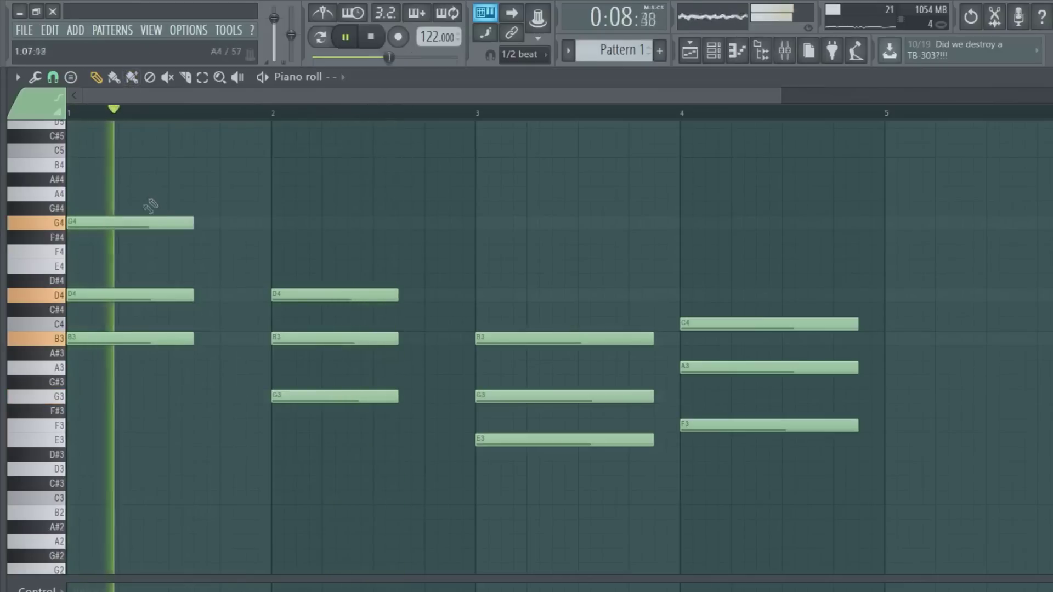
left_click_drag(143, 305, 88, 266)
left_click_drag(94, 336, 94, 322)
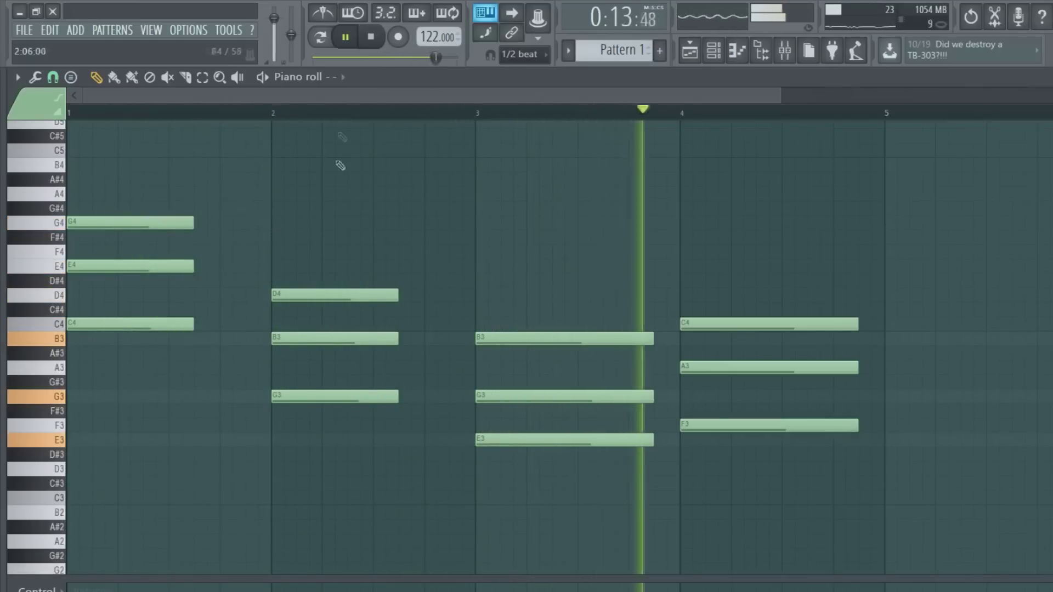
left_click(371, 38)
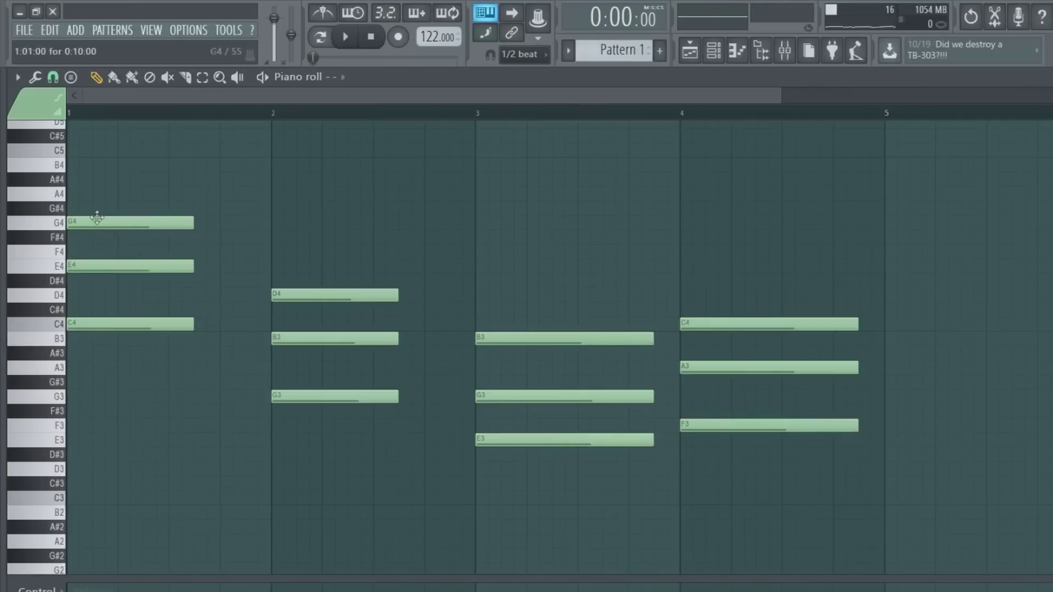
Try adding C5, D#5, E5 and F#5 above the first chord, erasing the F5, and play it back.
left_click(92, 151)
scroll(93, 164, "up", 3)
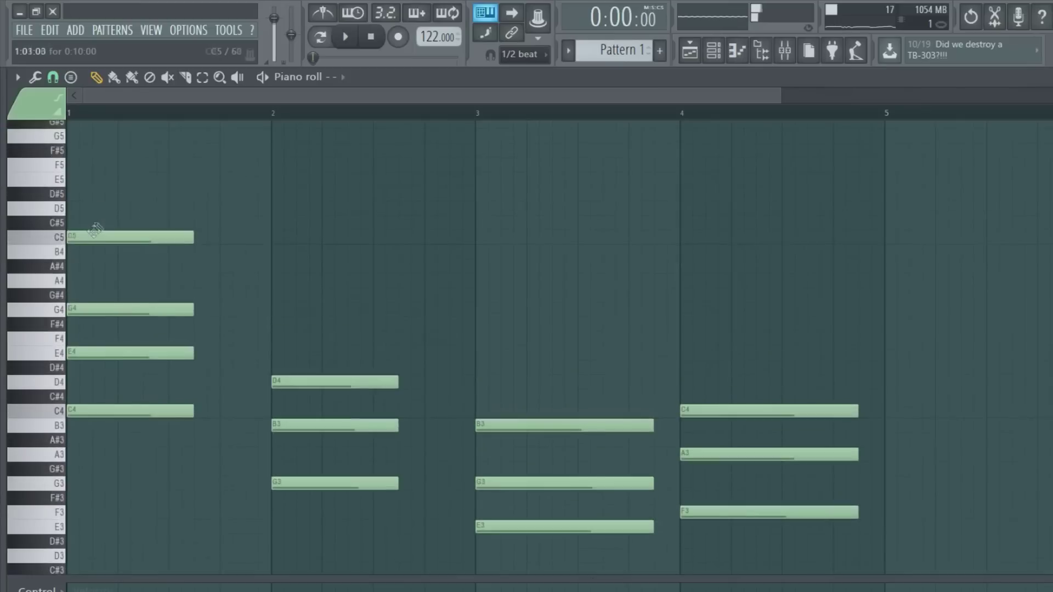
left_click(82, 194)
left_click(77, 179)
left_click(77, 165)
left_click(77, 150)
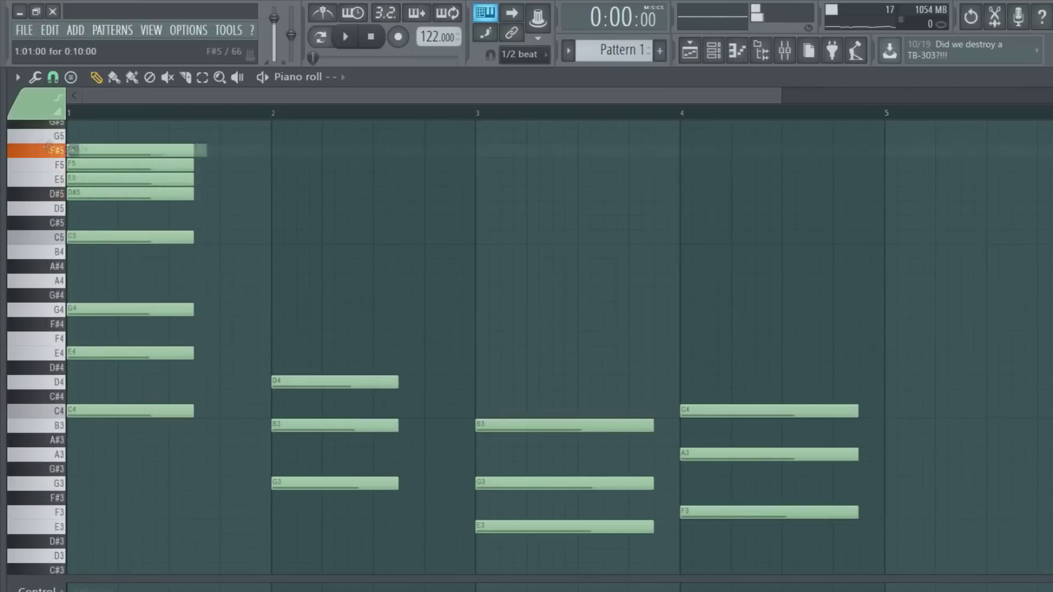
right_click(118, 168)
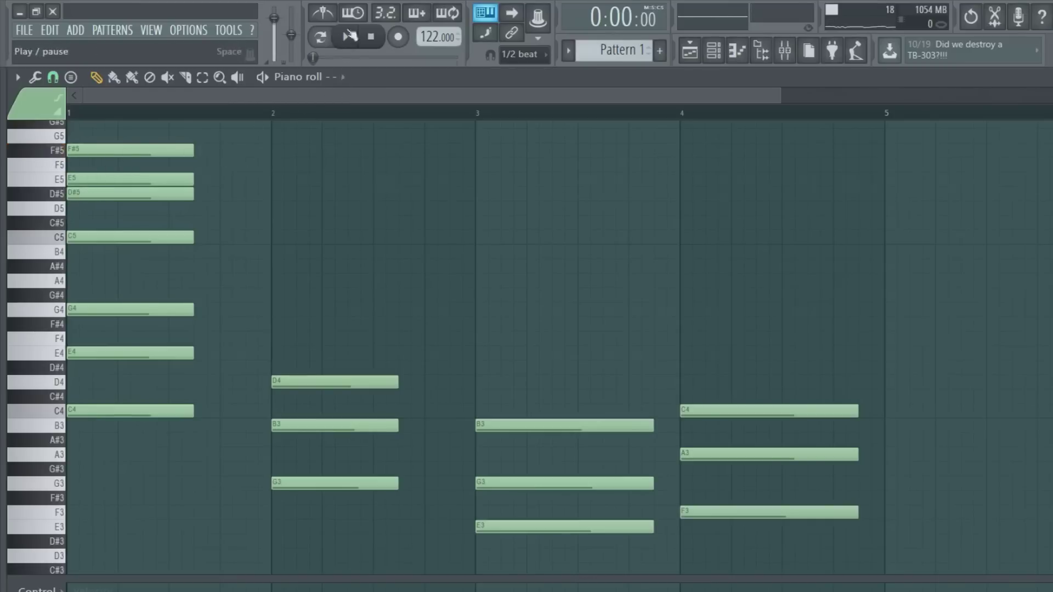
left_click(350, 36)
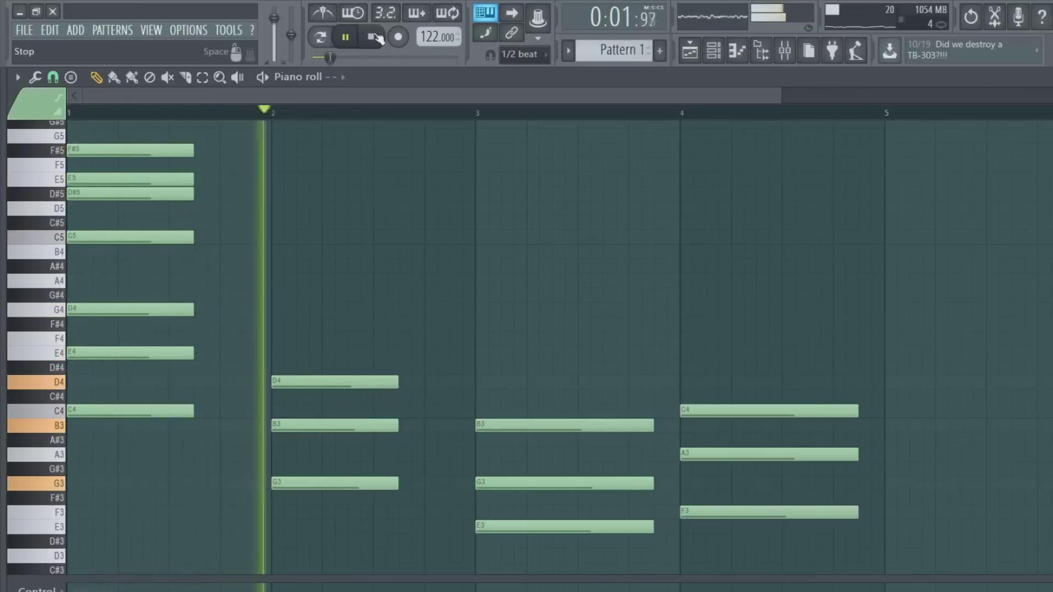
left_click(375, 37)
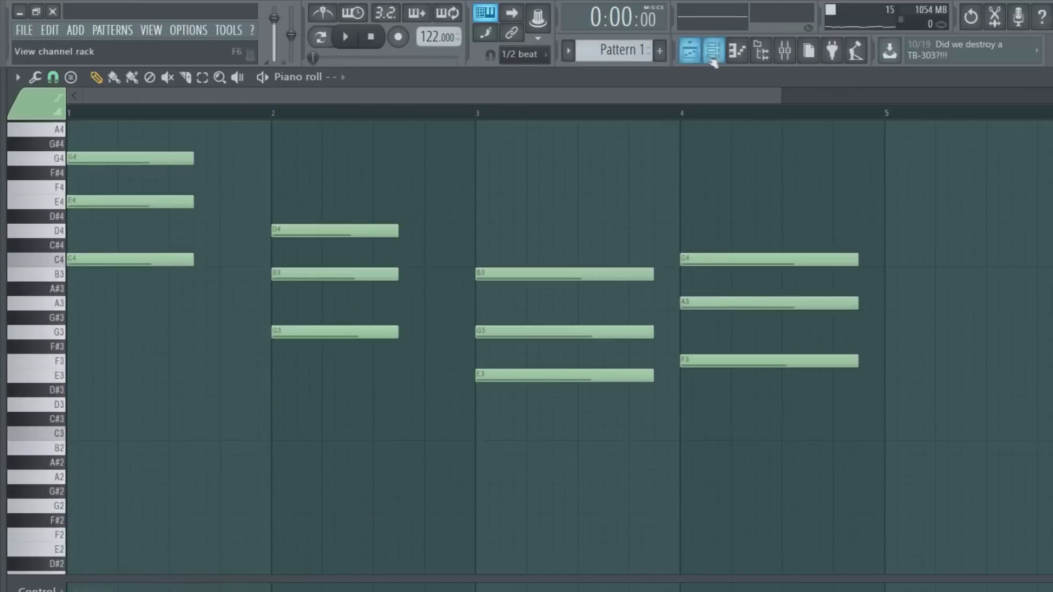
Bring back the channel rack, audition notes on the channel below piano over the playing pattern, and stop playback.
left_click(714, 52)
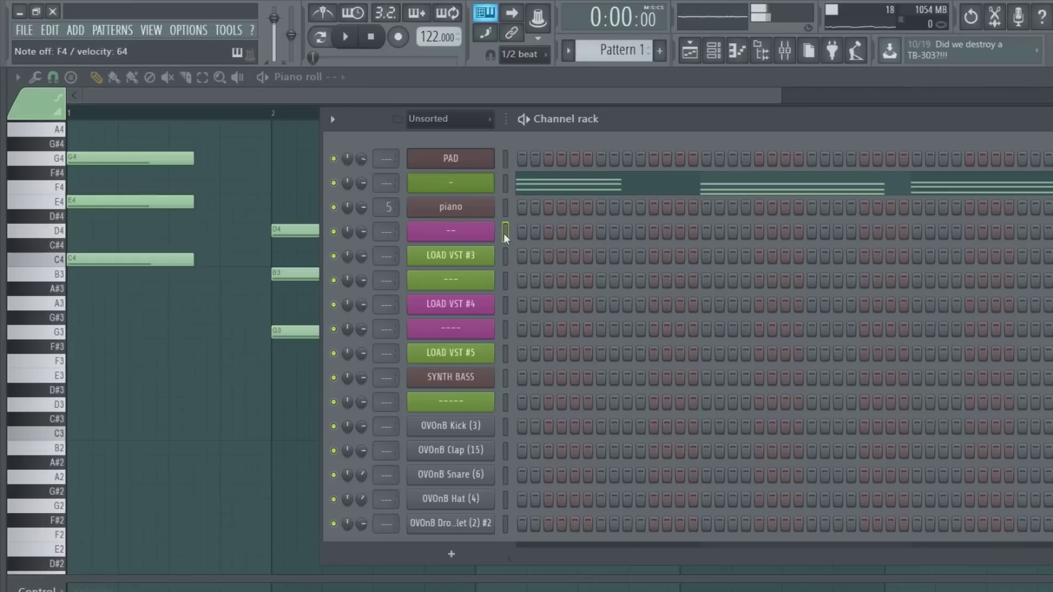
left_click(346, 37)
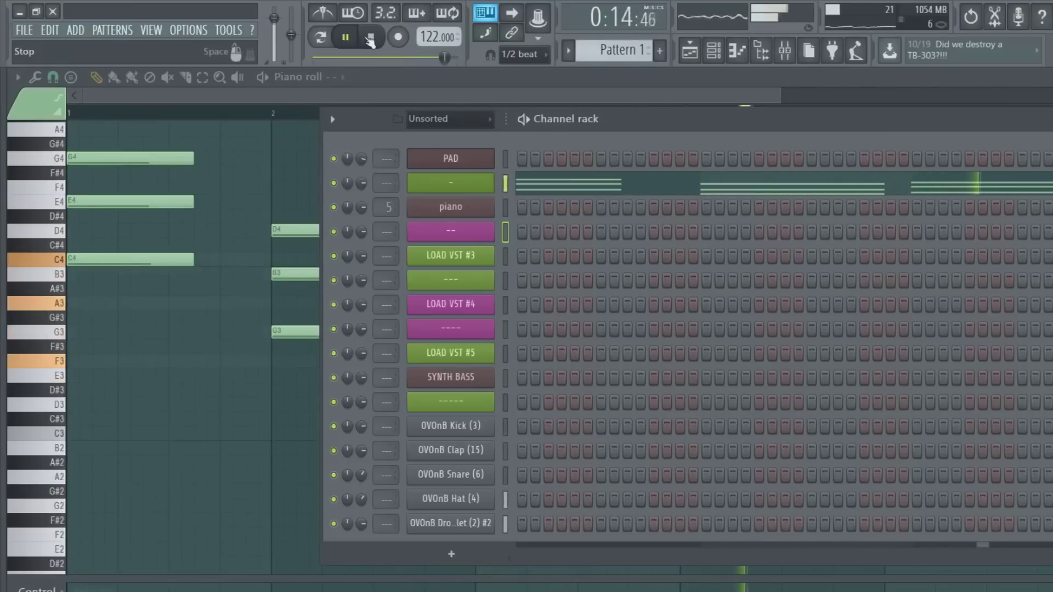
left_click(371, 41)
Record a low line of A4, G4, E4 and F4 on the channel below piano with wait-for-input on, and stop.
key("ctrl+i")
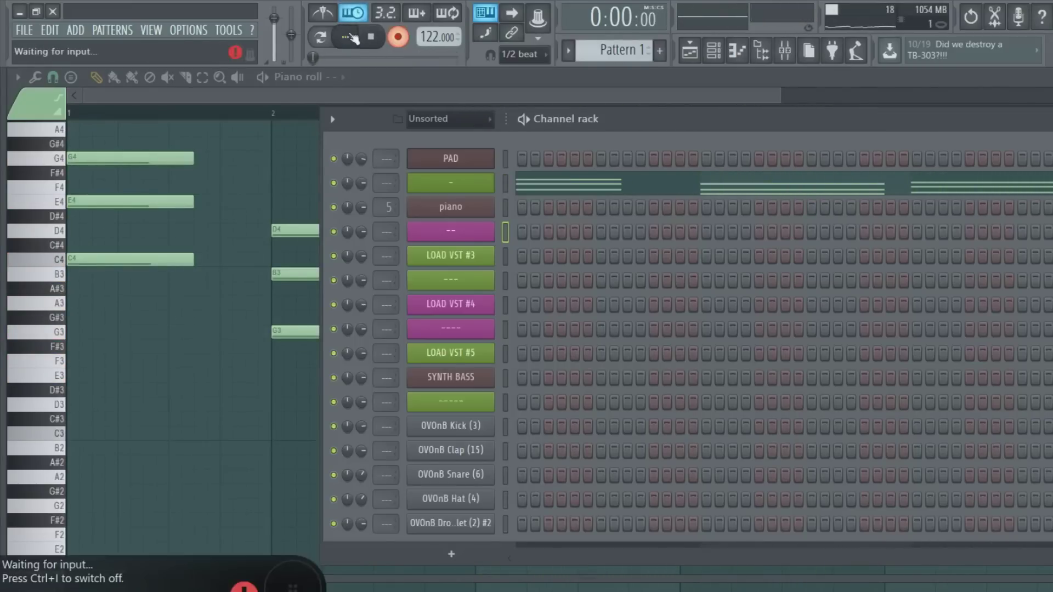
left_click(351, 37)
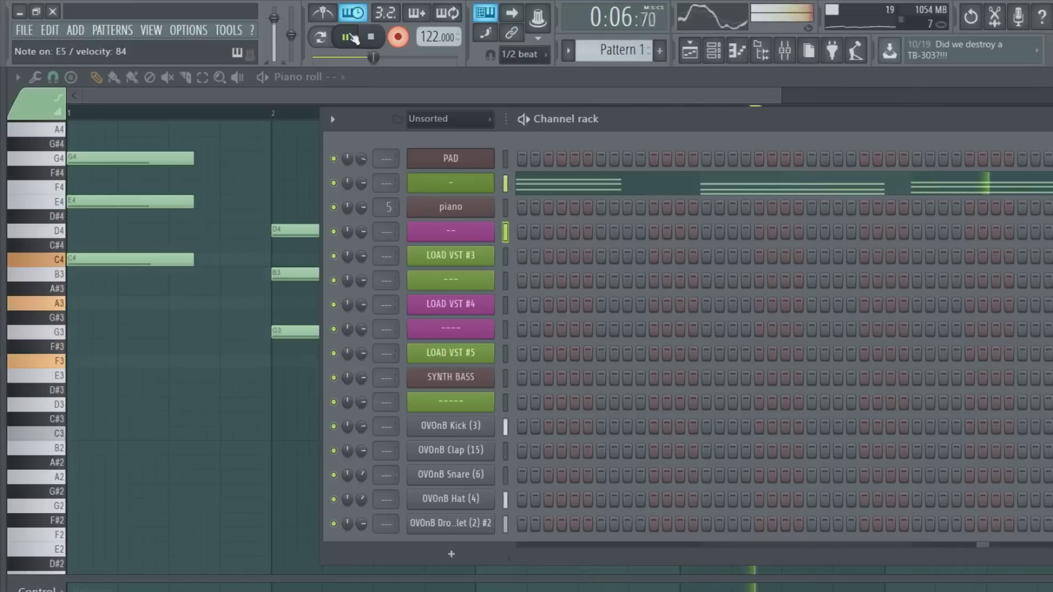
left_click(353, 38)
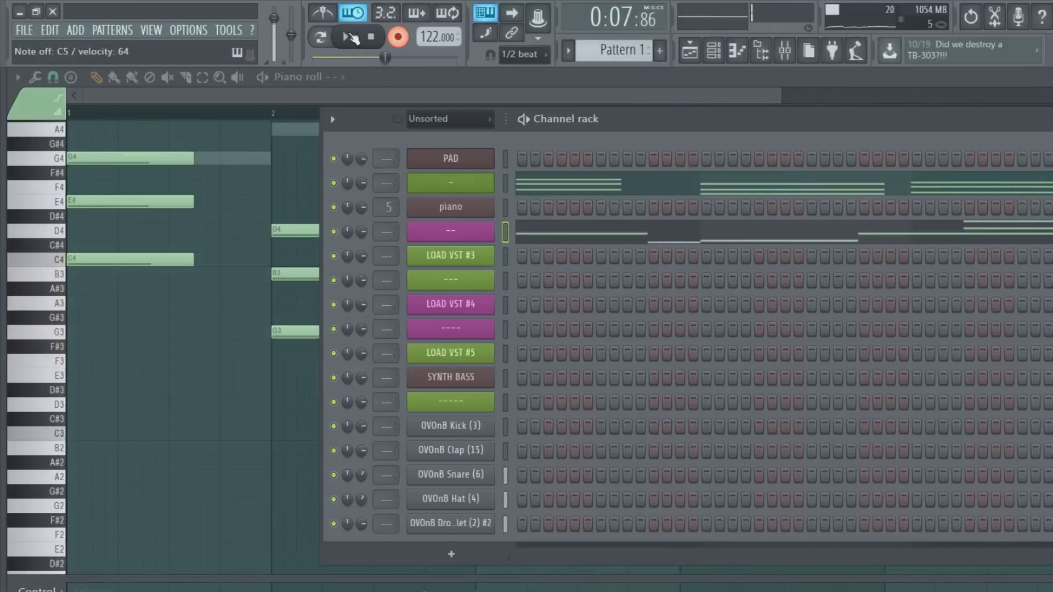
left_click(373, 37)
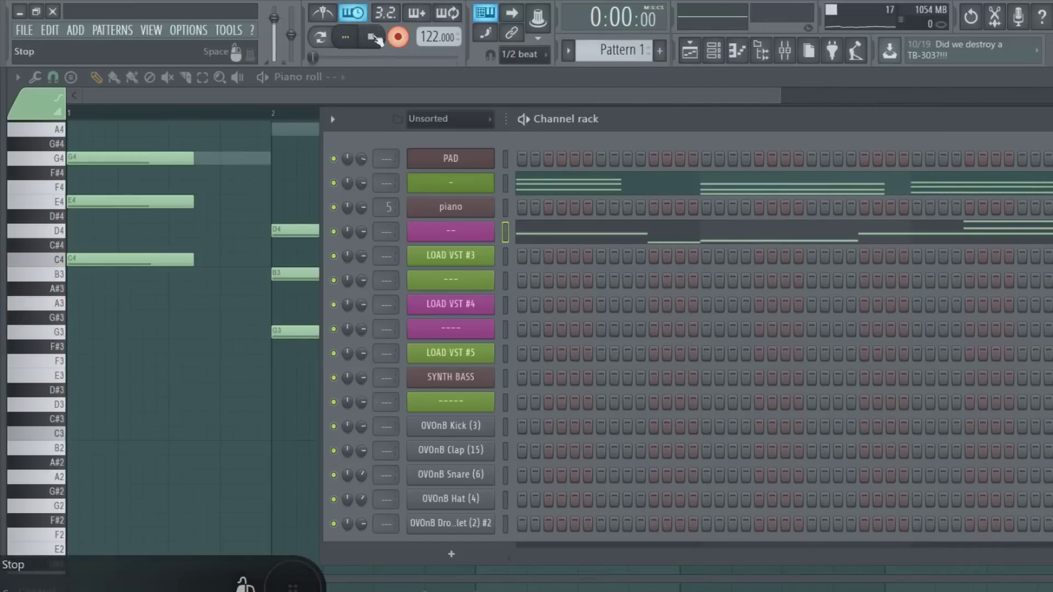
Overdub higher chords and short melody notes onto the channel below piano, and stop the recording.
key("space")
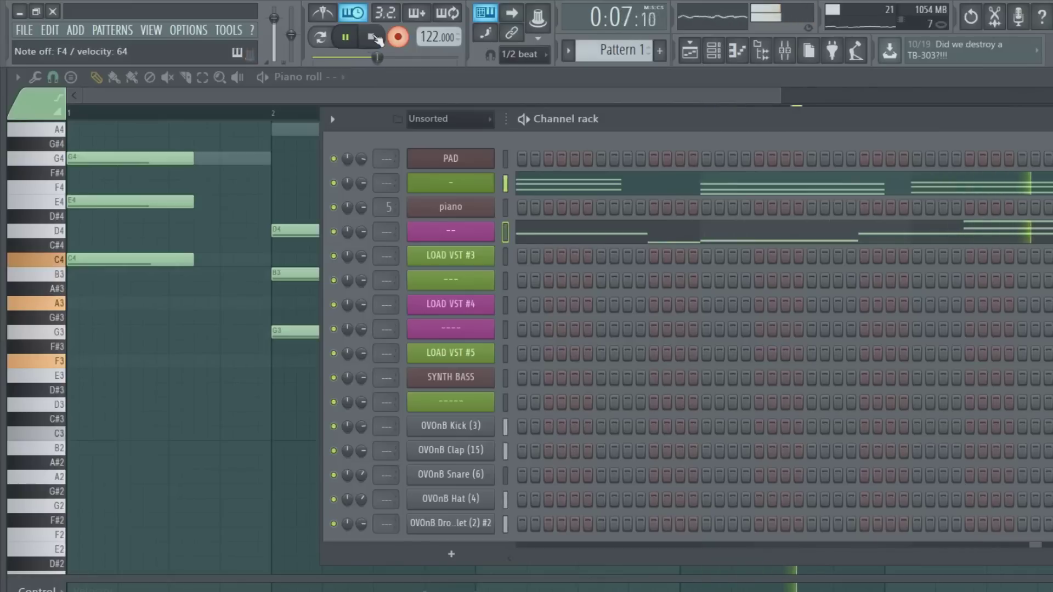
left_click(375, 38)
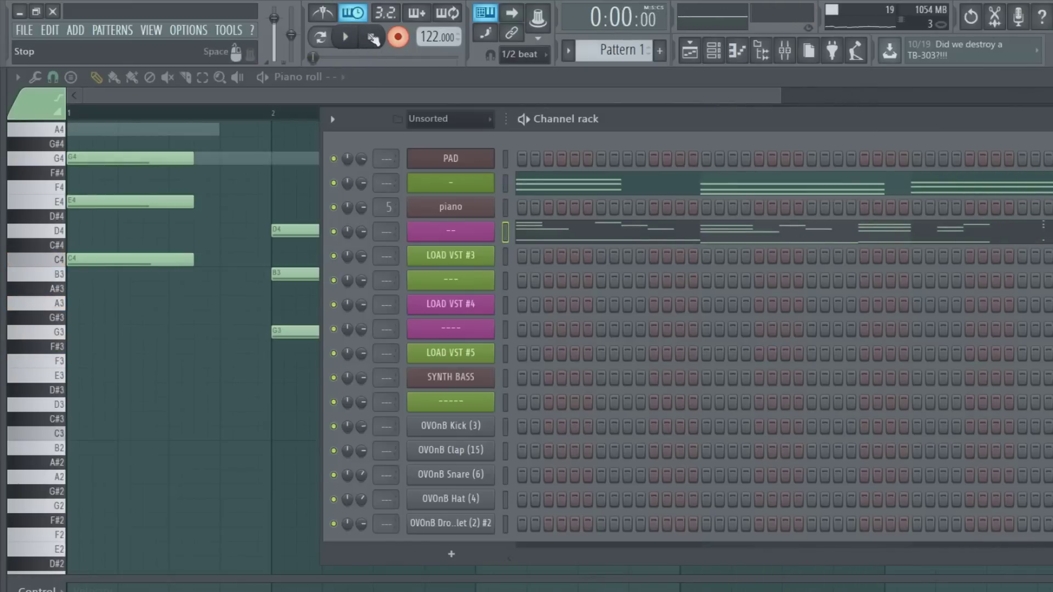
Hide the channel rack and lengthen the final chord's G4, A5, C6 and E6 notes to nearly the end of bar 4.
key("F6")
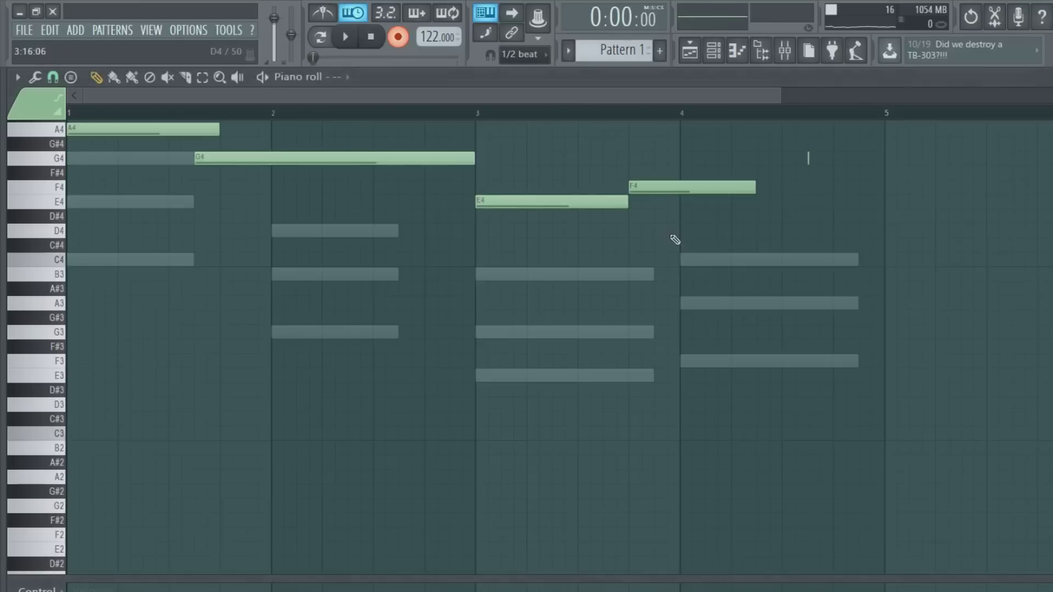
scroll(675, 238, "up", 8)
left_click_drag(823, 180, 802, 573)
left_click_drag(807, 507, 879, 507)
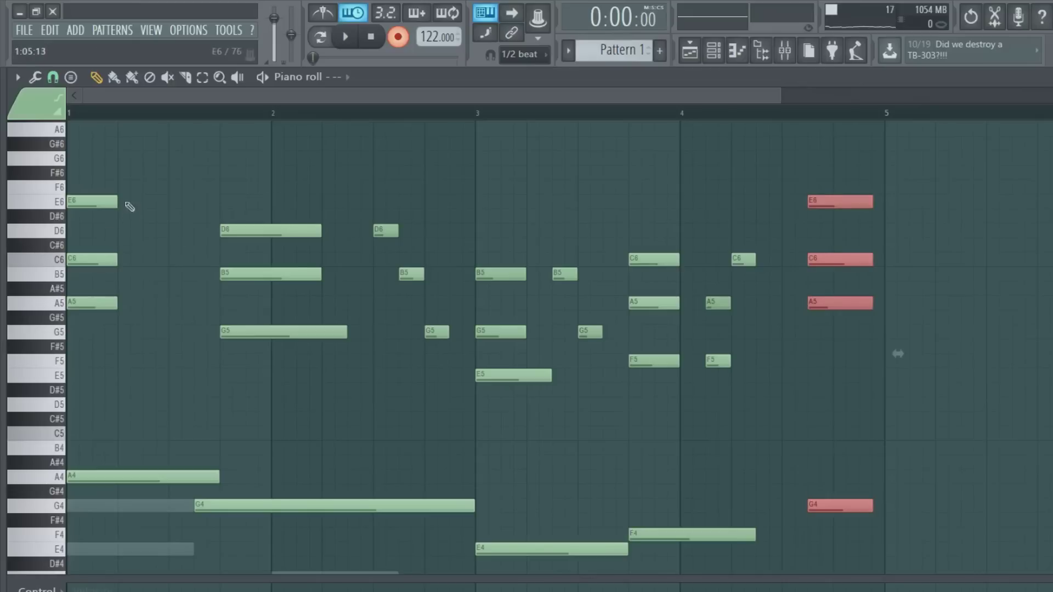
Lengthen the first A5, C6 and E6 chord to ten steps, and shorten the opening A4 to end with it.
left_click_drag(134, 181, 67, 364)
left_click_drag(117, 303, 199, 303)
left_click(203, 390)
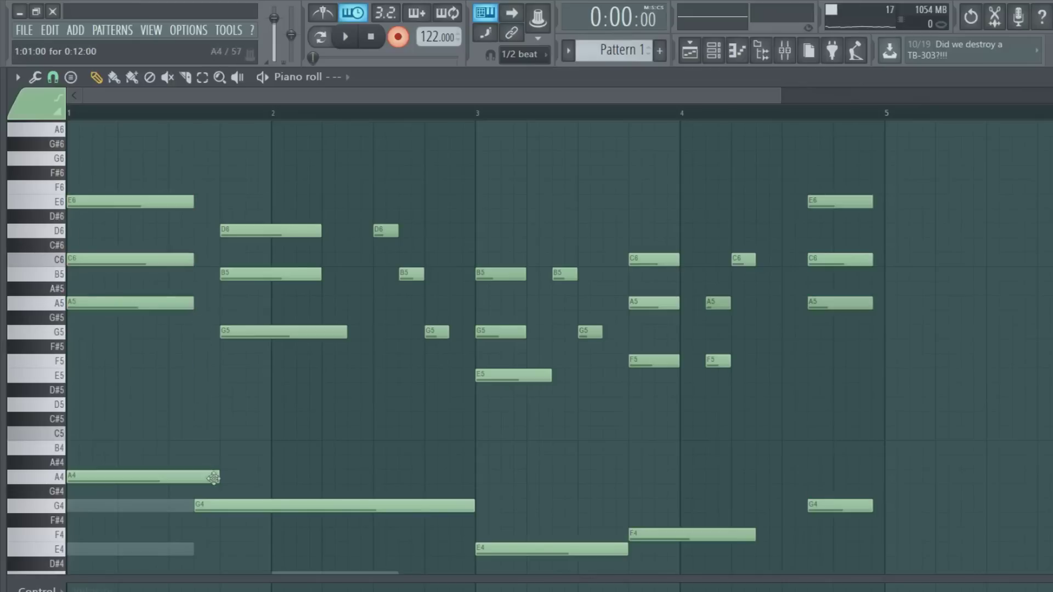
left_click_drag(200, 478, 187, 478)
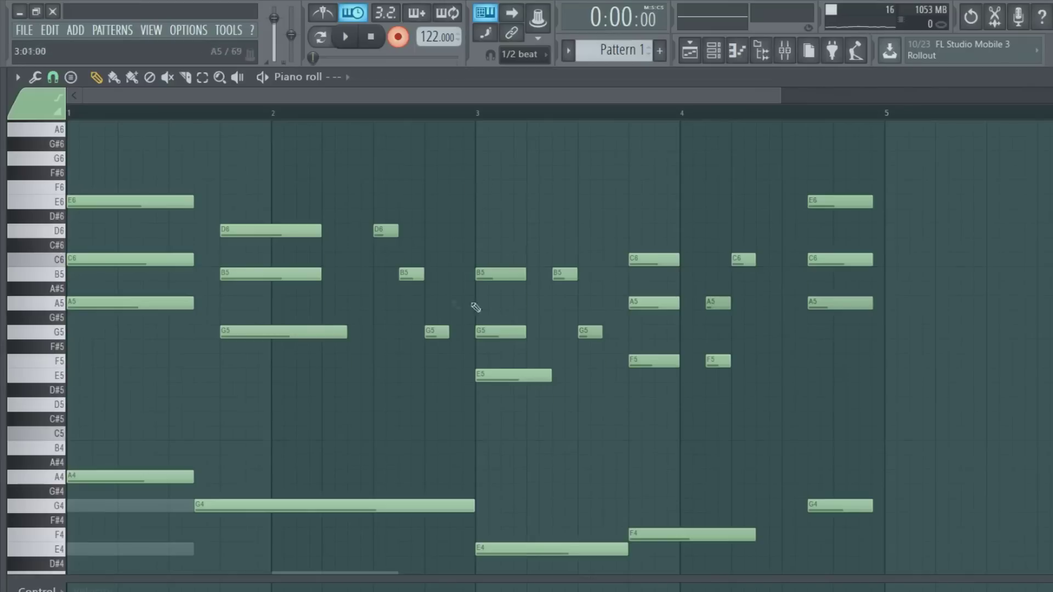
Turn off recording and wait-for-input above the piano roll of the channel below piano.
scroll(475, 307, "up", 3)
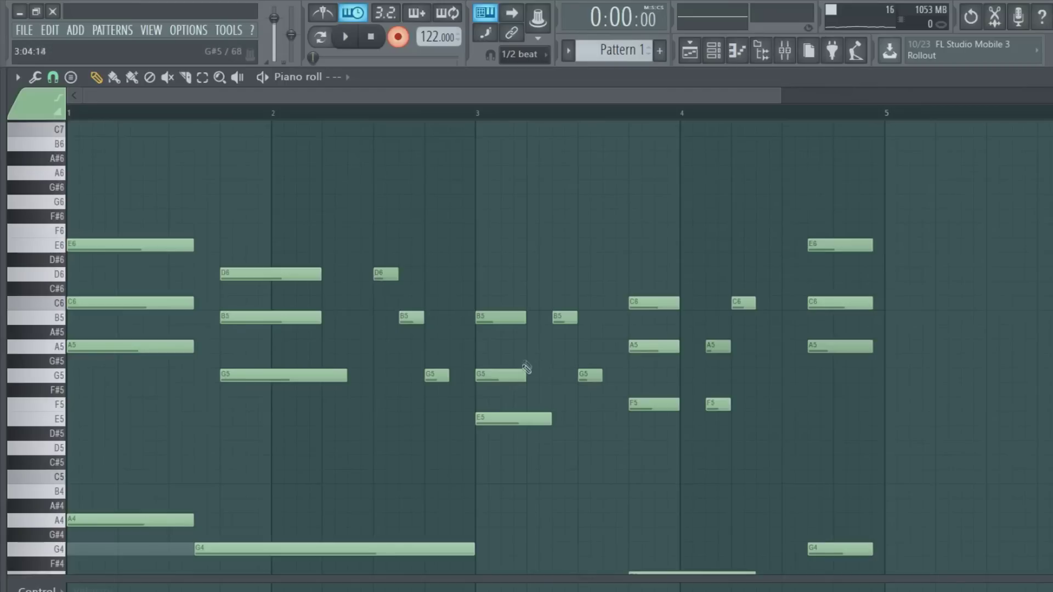
left_click(398, 37)
left_click(362, 16)
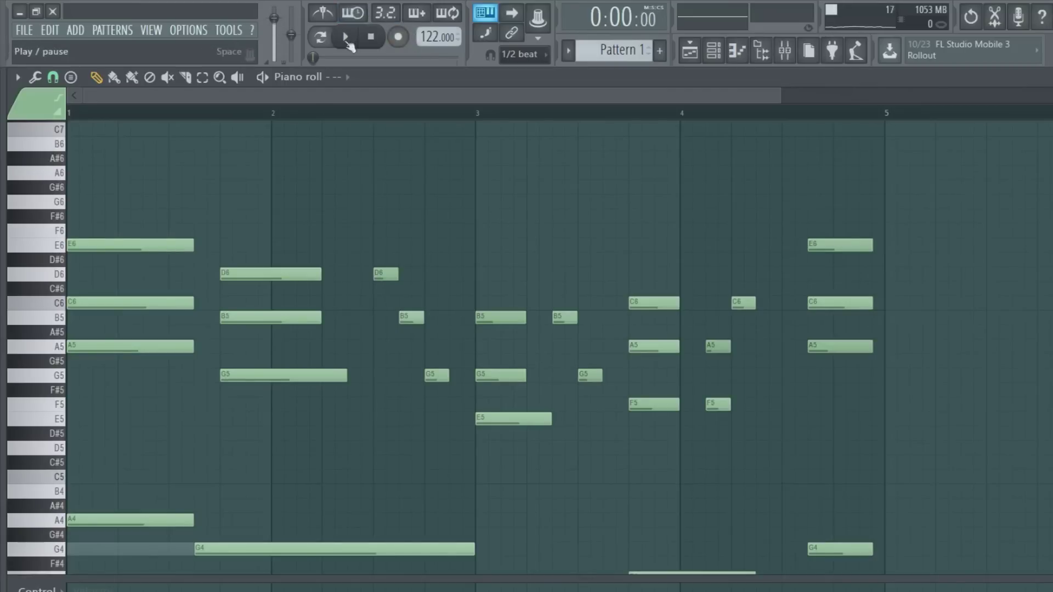
Stagger the first chord by delaying C6 one step and E6 two steps, and play the pattern.
left_click_drag(107, 303, 120, 302)
left_click_drag(110, 245, 135, 245)
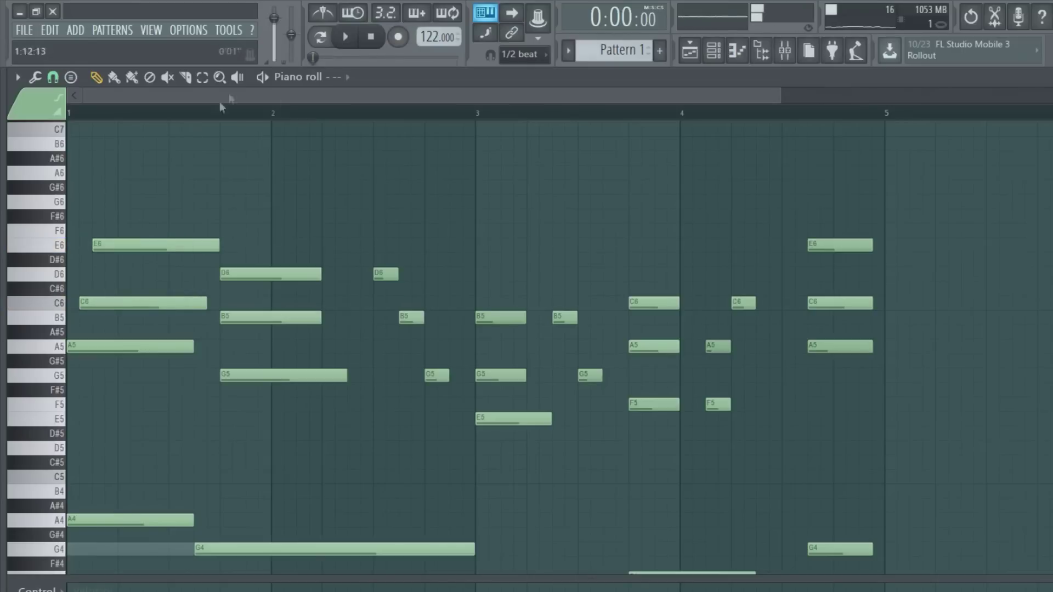
left_click(346, 46)
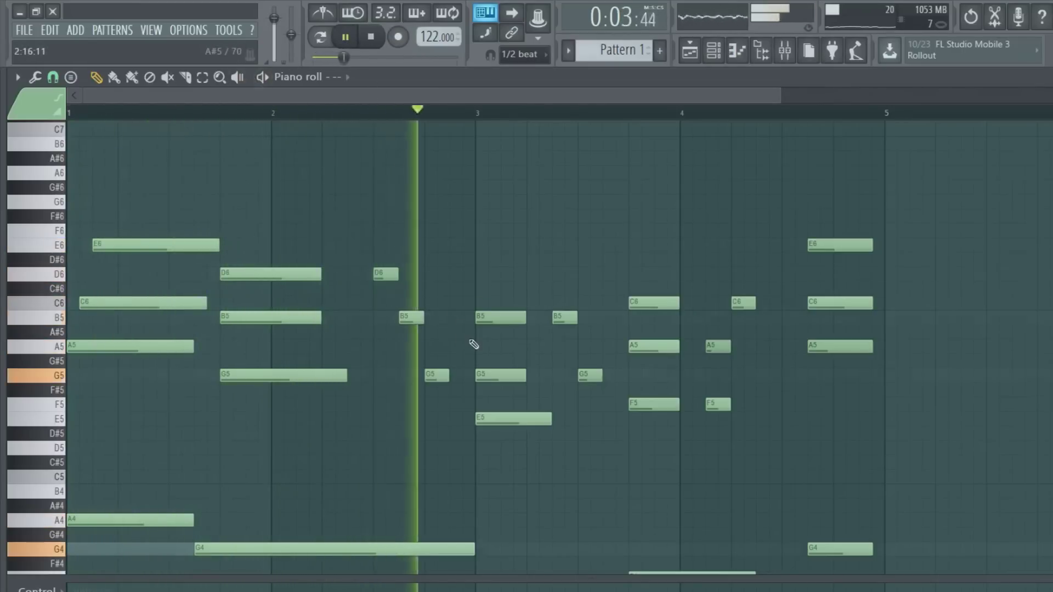
Add a D6 note in bar 3 during playback, try moving it one step earlier, and undo that move.
scroll(506, 358, "down", 3)
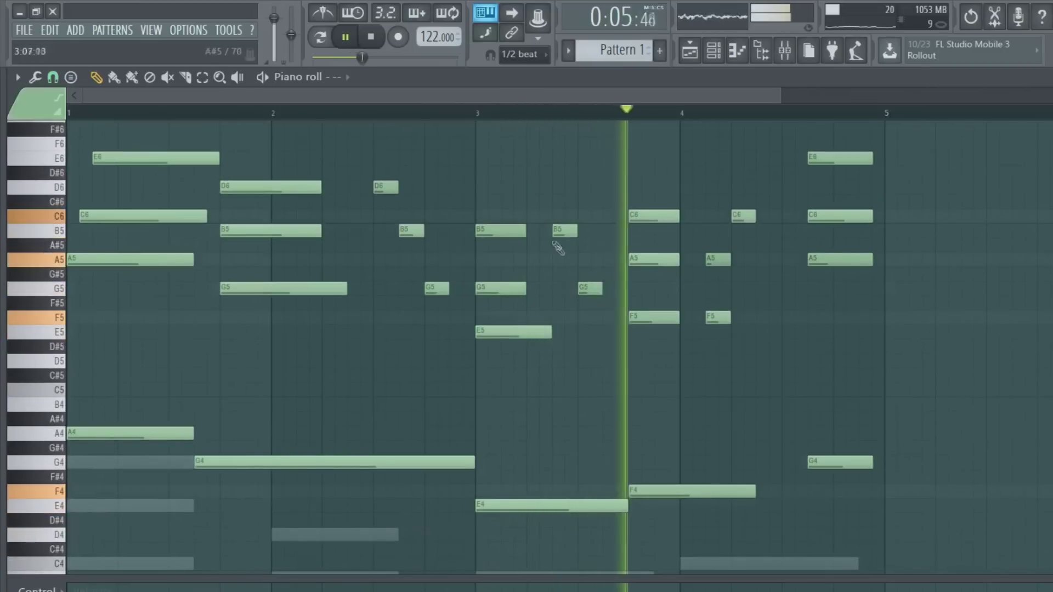
left_click(543, 188)
left_click_drag(543, 194, 530, 193)
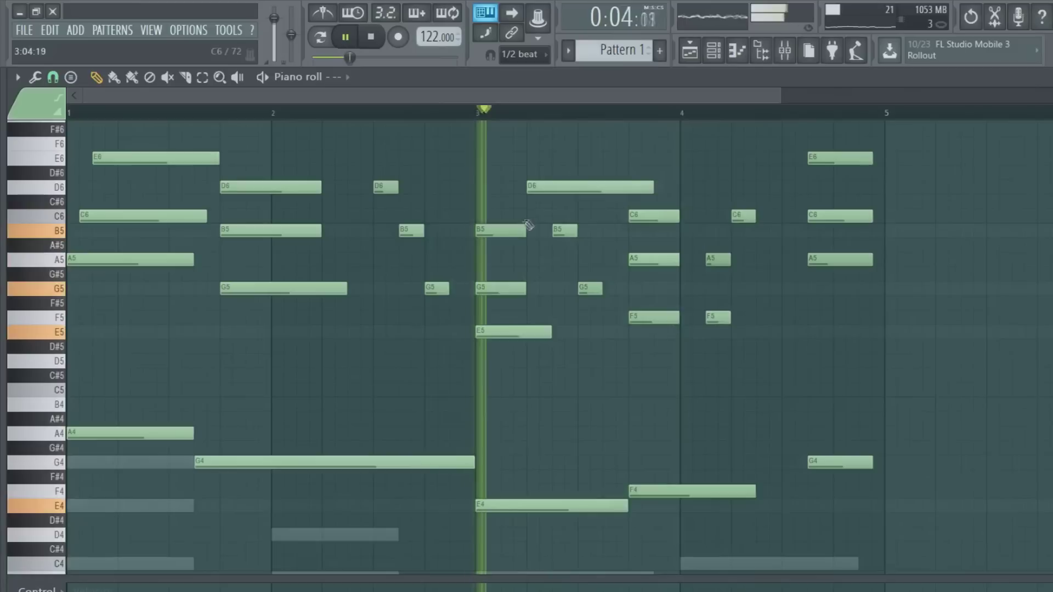
key("ctrl+z")
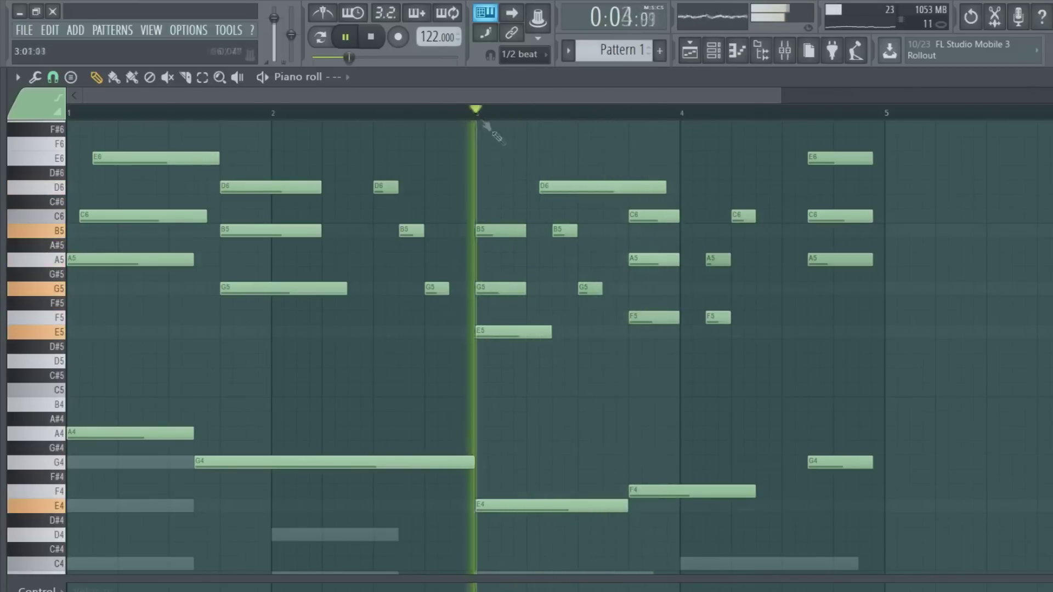
Shift the second B5 in bar 3 and the new D6 above it one step later.
left_click_drag(562, 230, 575, 230)
left_click_drag(549, 187, 561, 187)
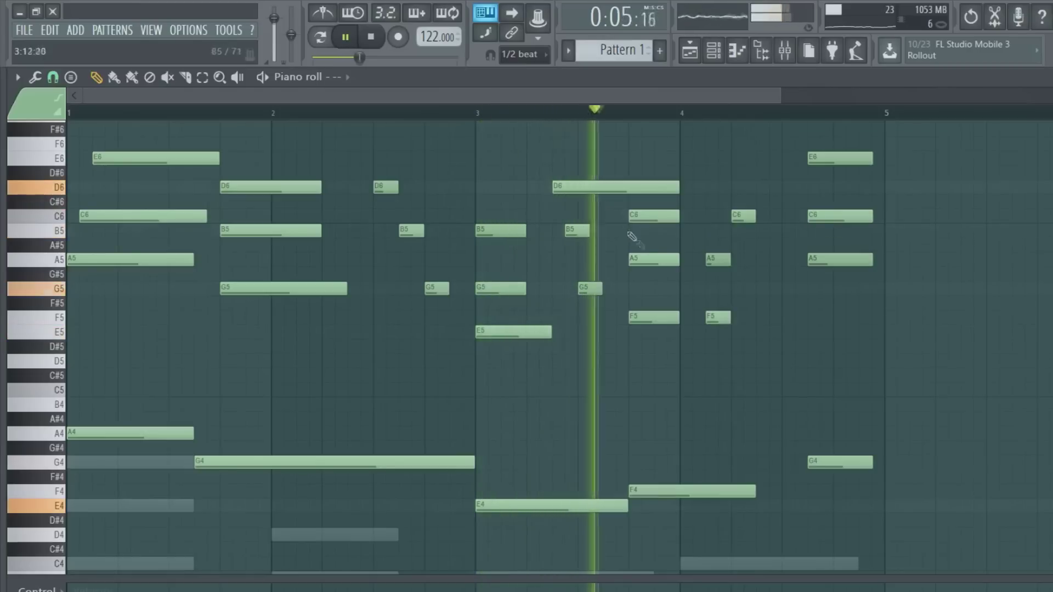
Shorten the new D6 to end where the next chord starts, and lengthen the short C6 in bar 4 to five steps.
left_click_drag(677, 187, 628, 187)
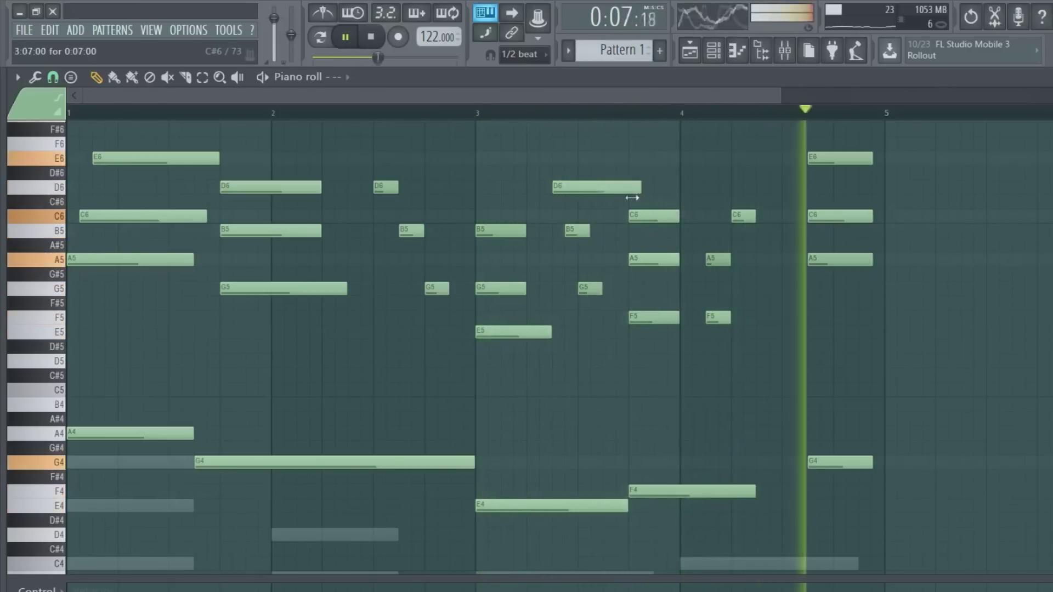
left_click_drag(755, 217, 794, 216)
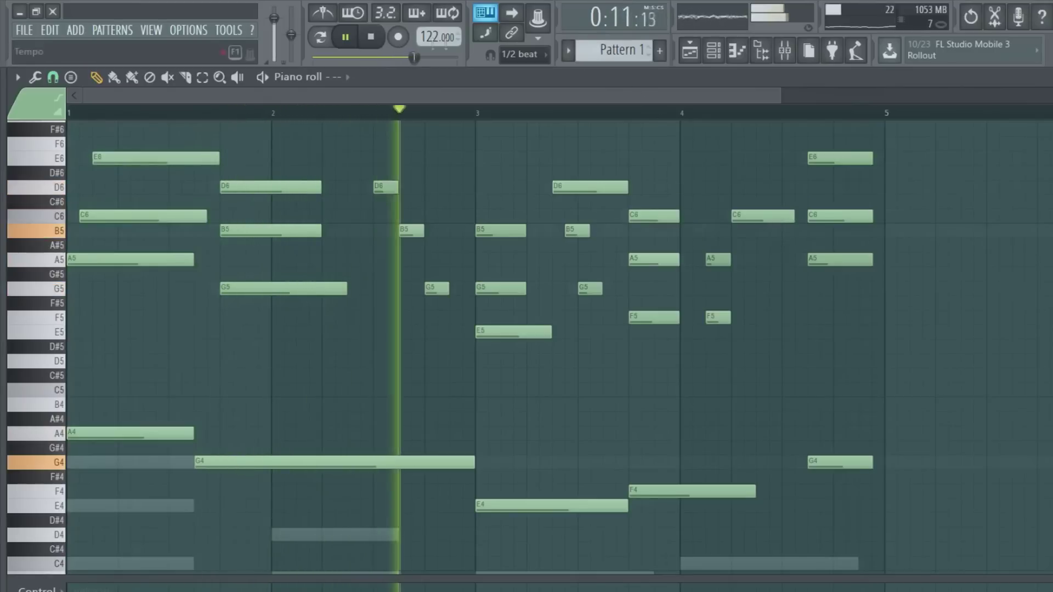
Bring back the channel rack, view the mixer while the pattern plays, and close the mixer.
left_click(715, 55)
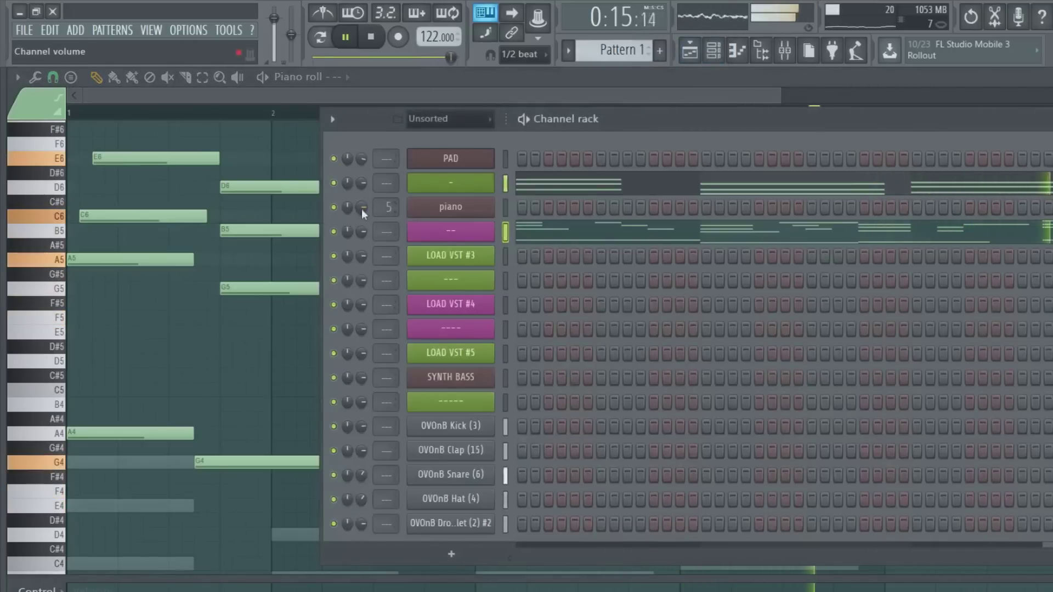
left_click(784, 50)
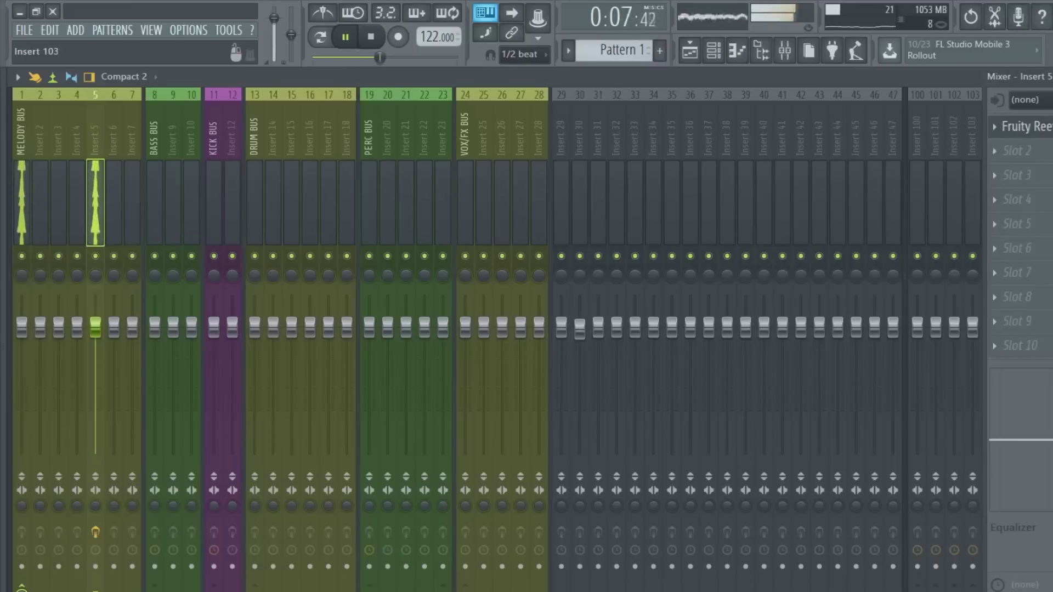
key("Escape")
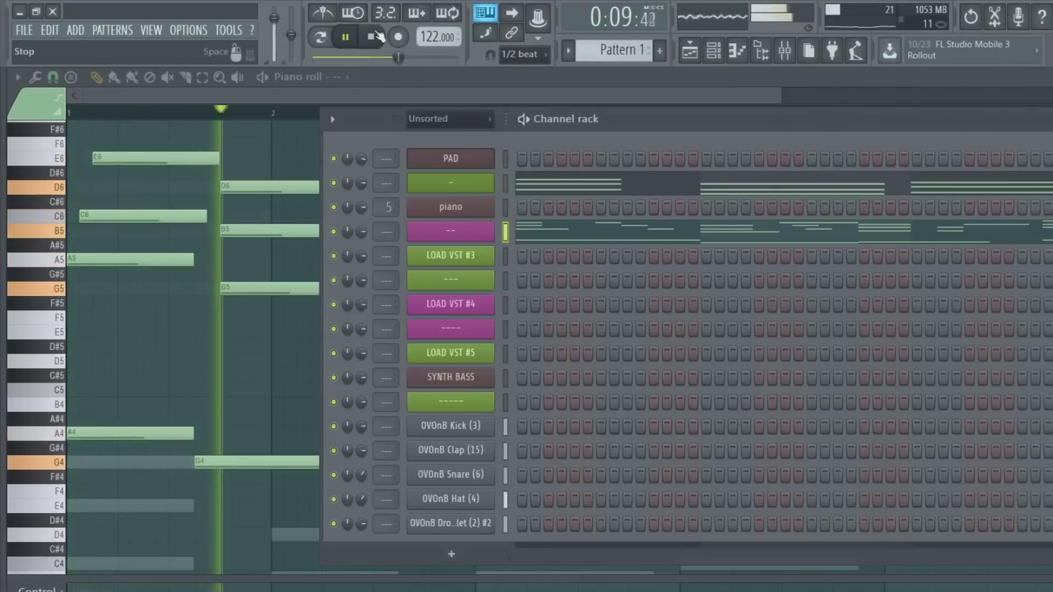
Stop playback, mute the OVOnB drum channels, and audition the pattern without drums.
left_click(374, 37)
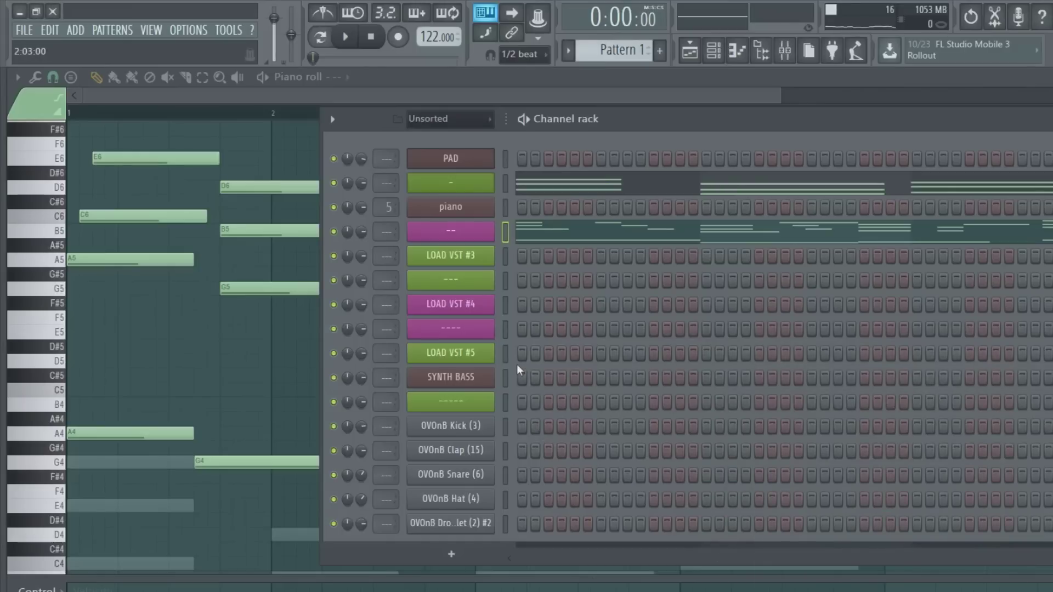
left_click(507, 375)
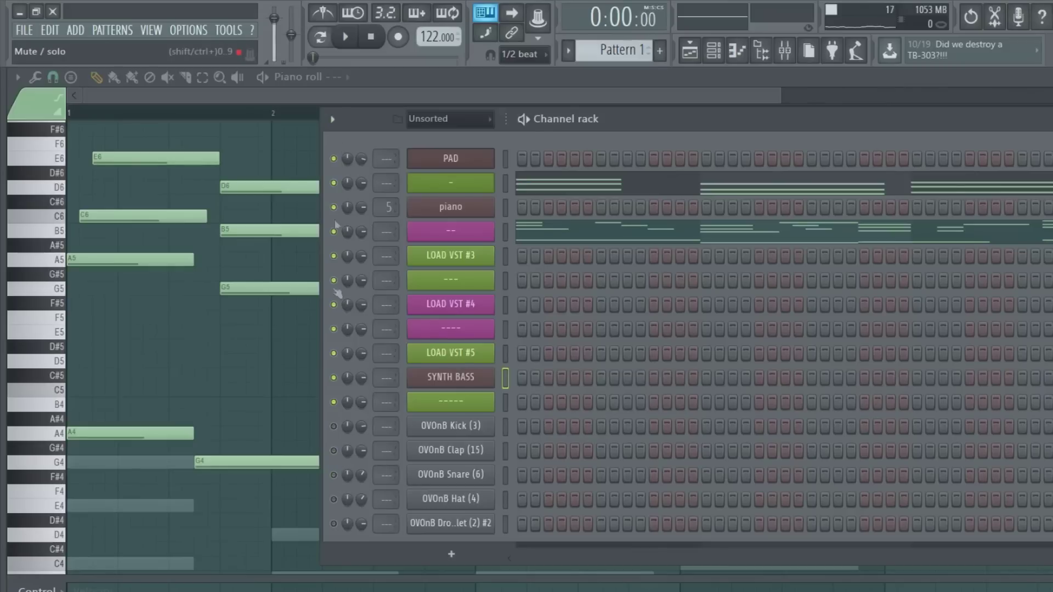
left_click(353, 43)
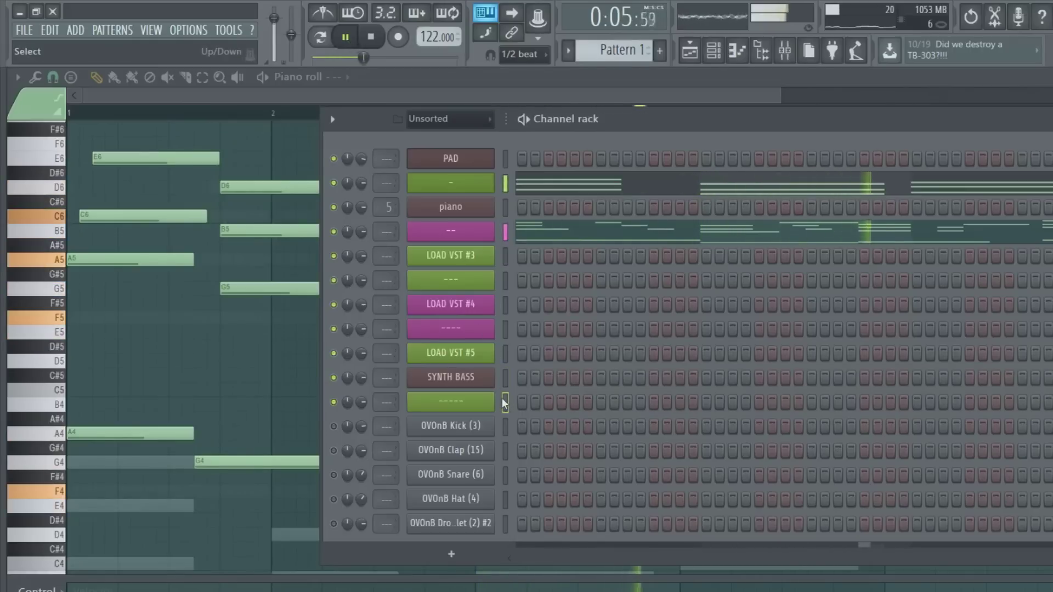
key("space")
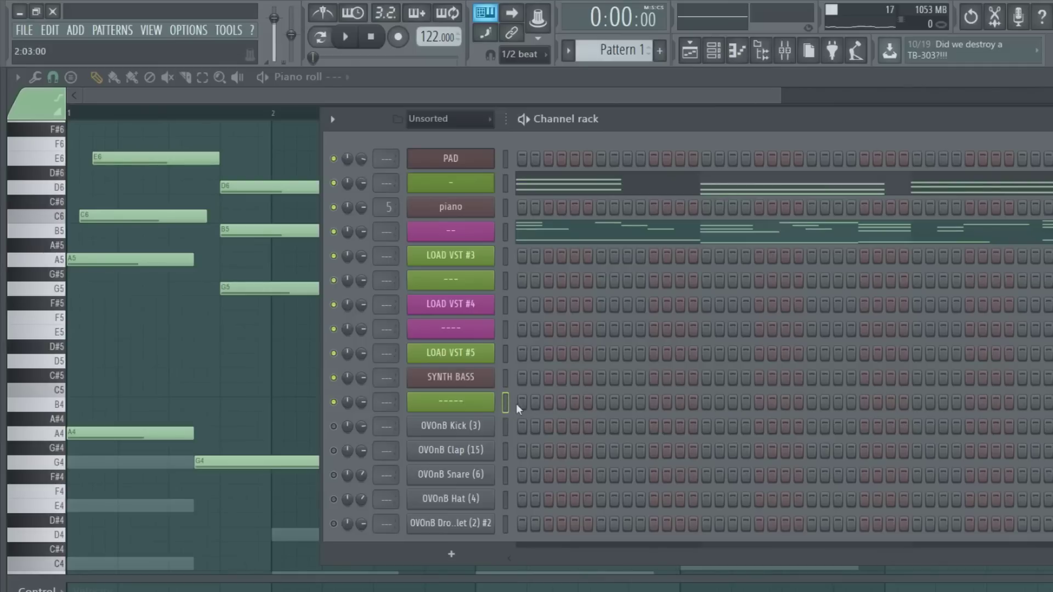
Check the port settings of the Cales channel below SYNTH BASS, and select that channel for playing.
left_click(486, 409)
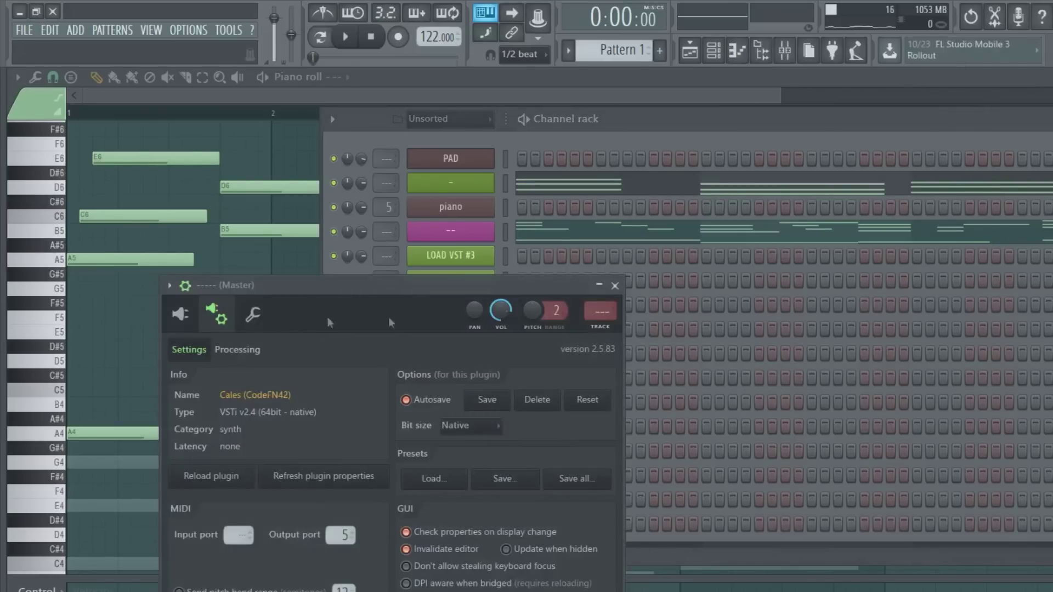
left_click(615, 285)
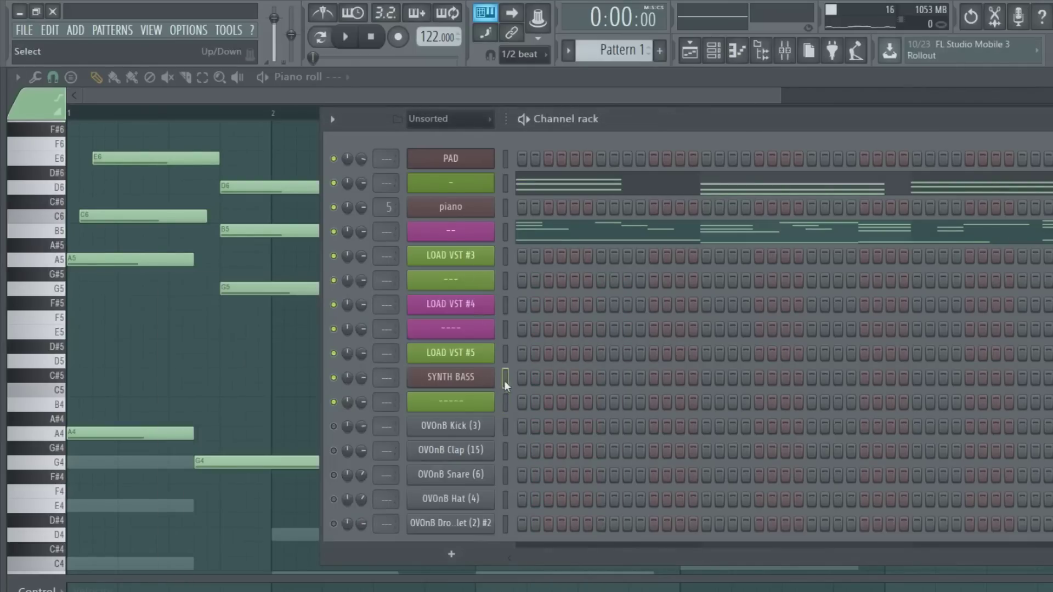
left_click(508, 402)
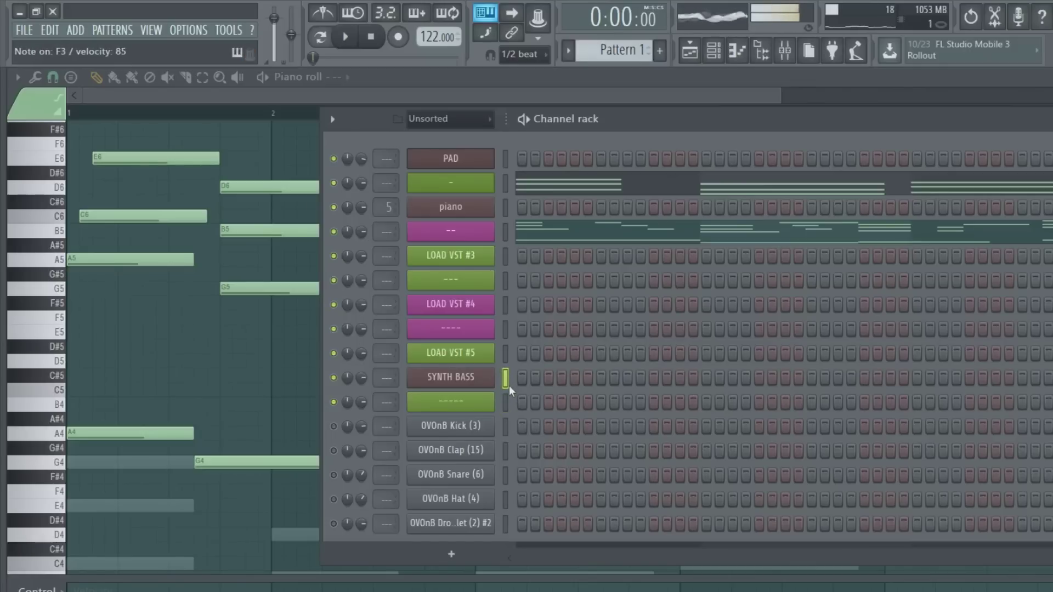
left_click(507, 400)
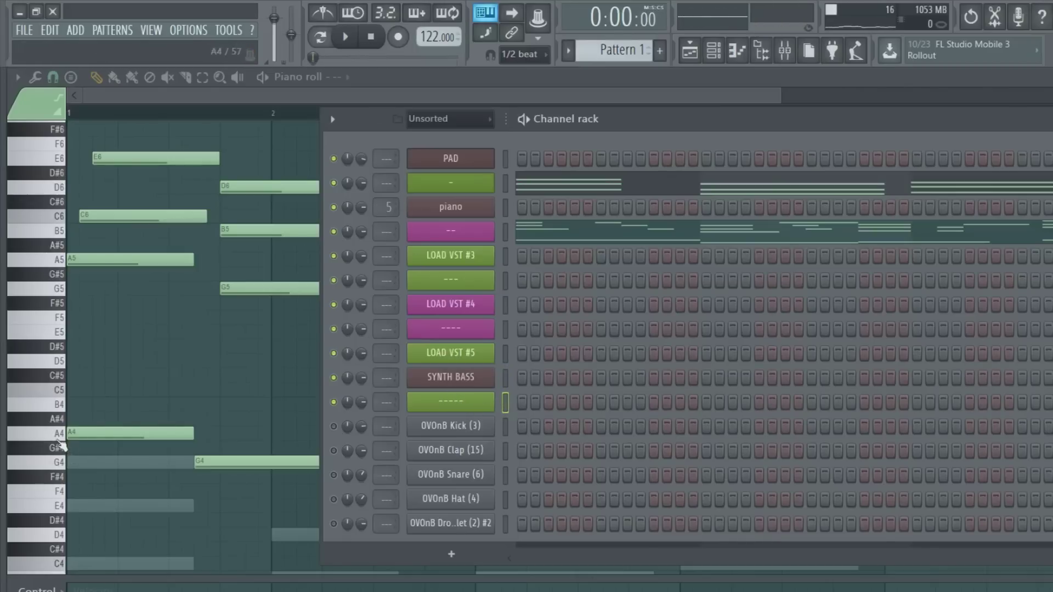
Rehearse over the playing pattern, and record a bass line on the Cales channel below SYNTH BASS with wait for input enabled.
left_click(357, 48)
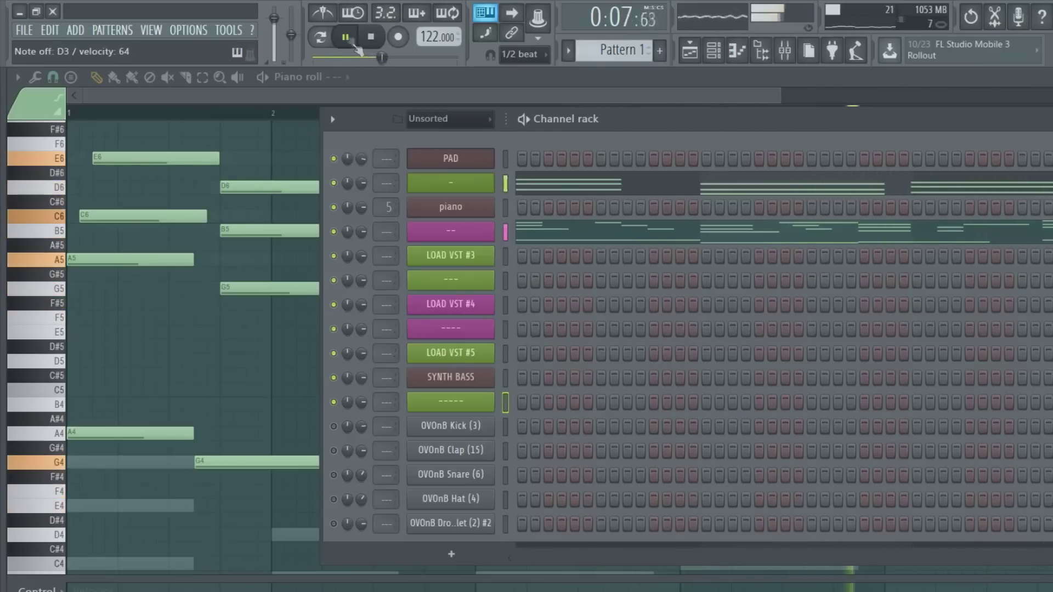
key("space")
left_click(399, 36)
left_click(353, 13)
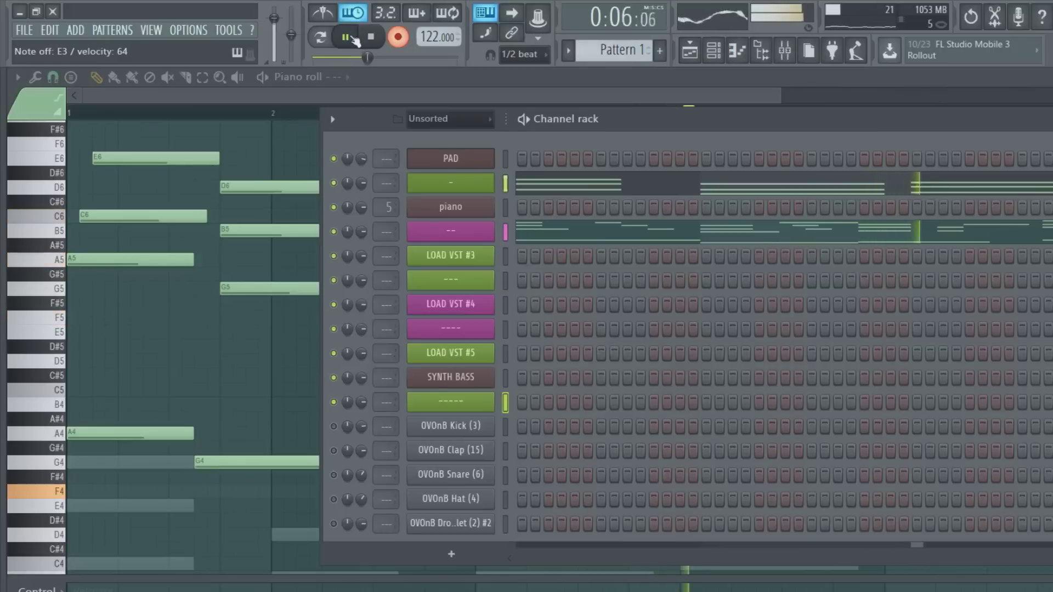
left_click(386, 42)
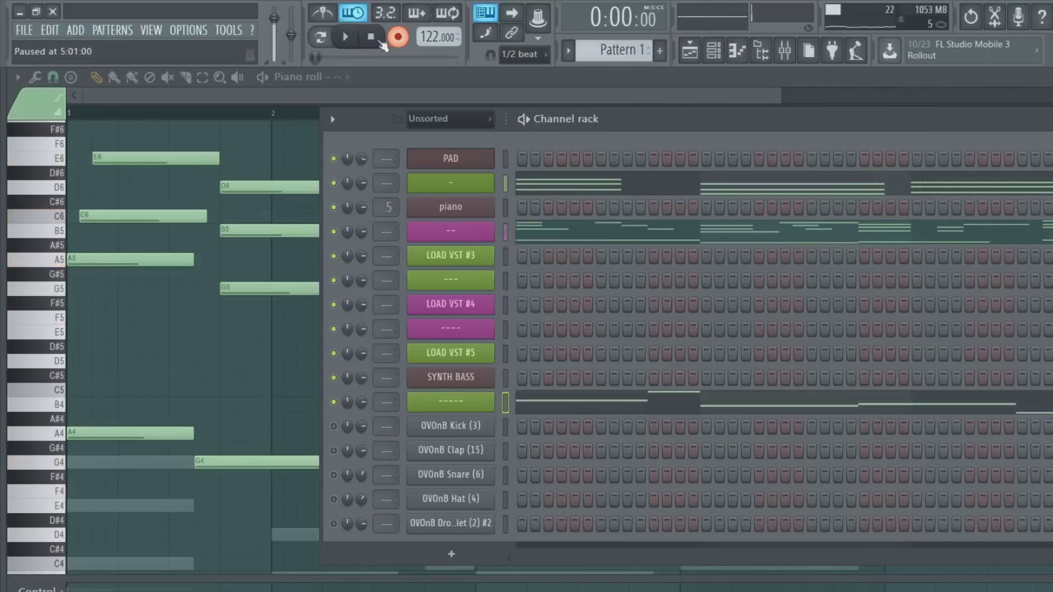
Open the recorded bass line in the piano roll.
left_click(695, 413)
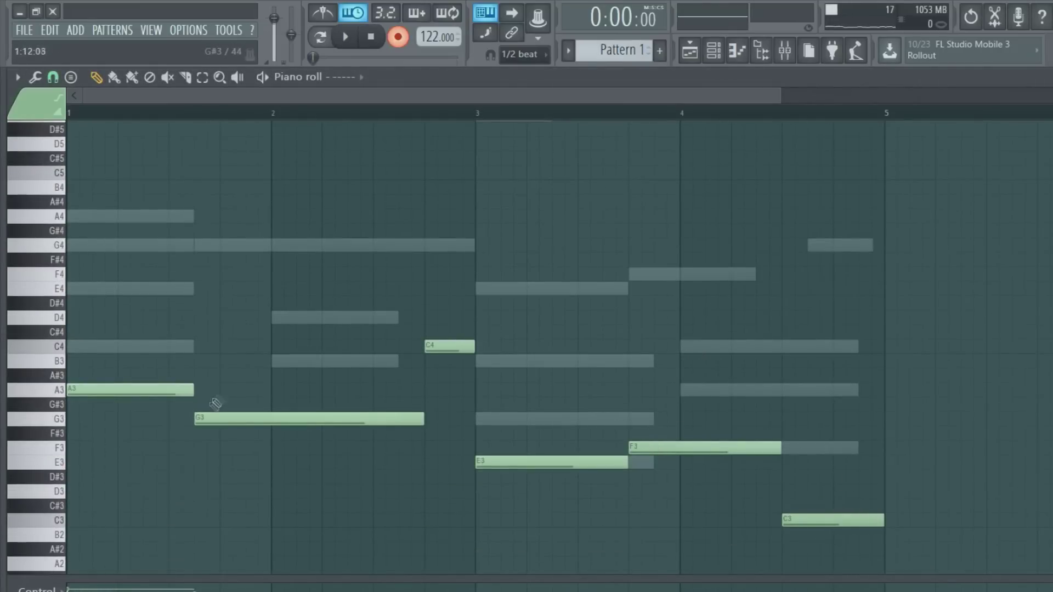
scroll(213, 421, "down", 3)
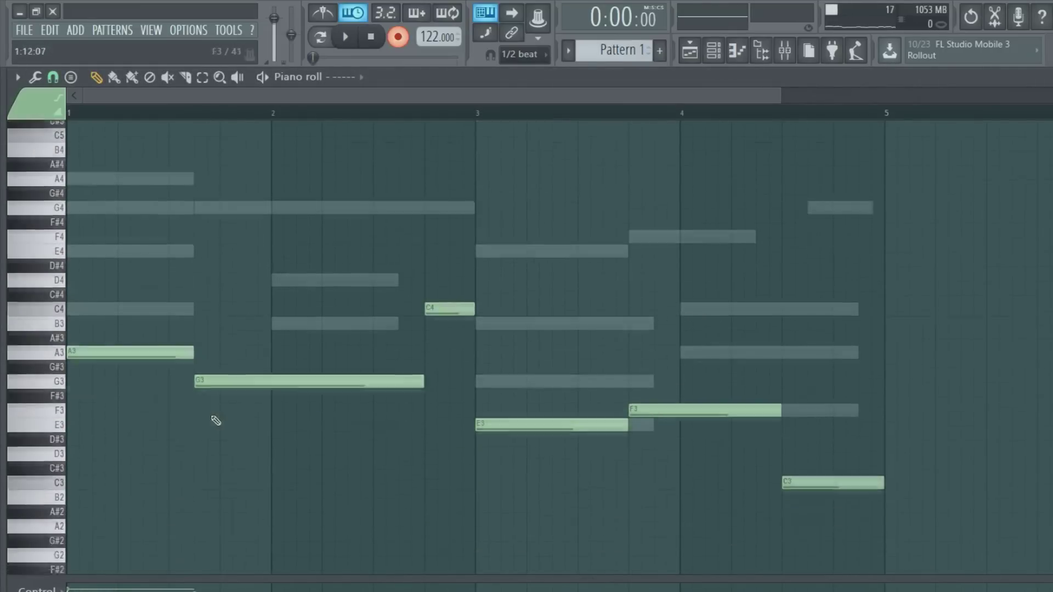
Compare the 1/2 beat and 1/6 step snap settings by adding and deleting test notes, and restore 1/2 beat.
left_click(521, 55)
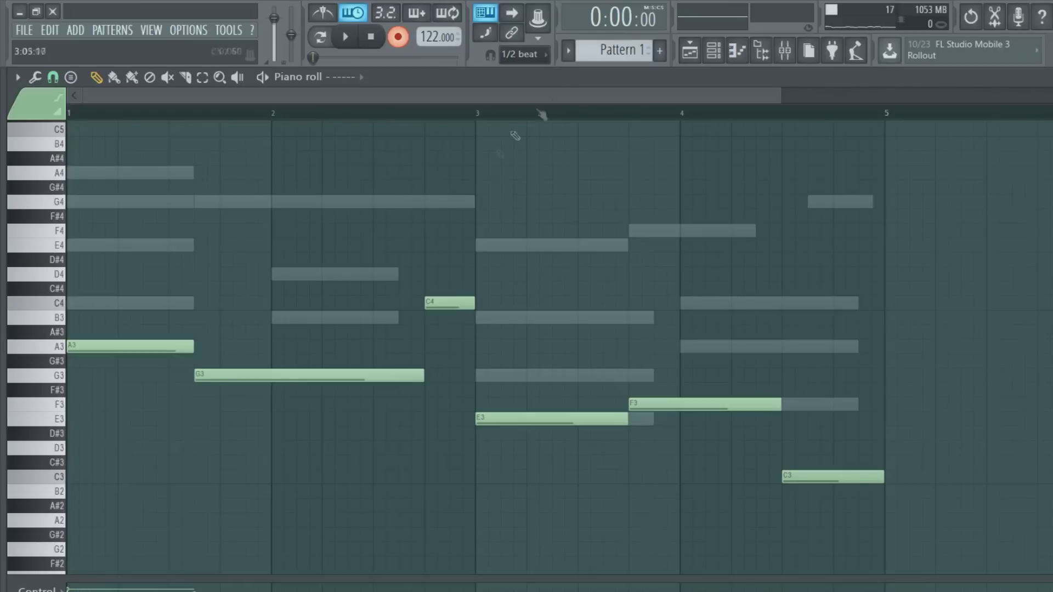
left_click(520, 54)
left_click_drag(631, 233, 694, 236)
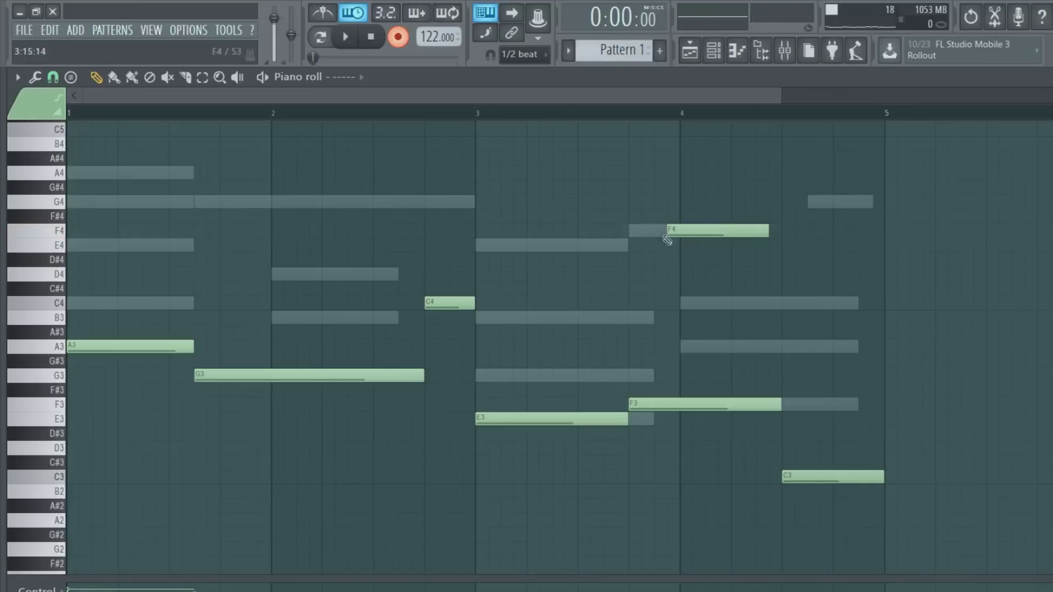
right_click(718, 233)
left_click(519, 54)
left_click(527, 123)
left_click_drag(631, 186, 659, 153)
right_click(675, 159)
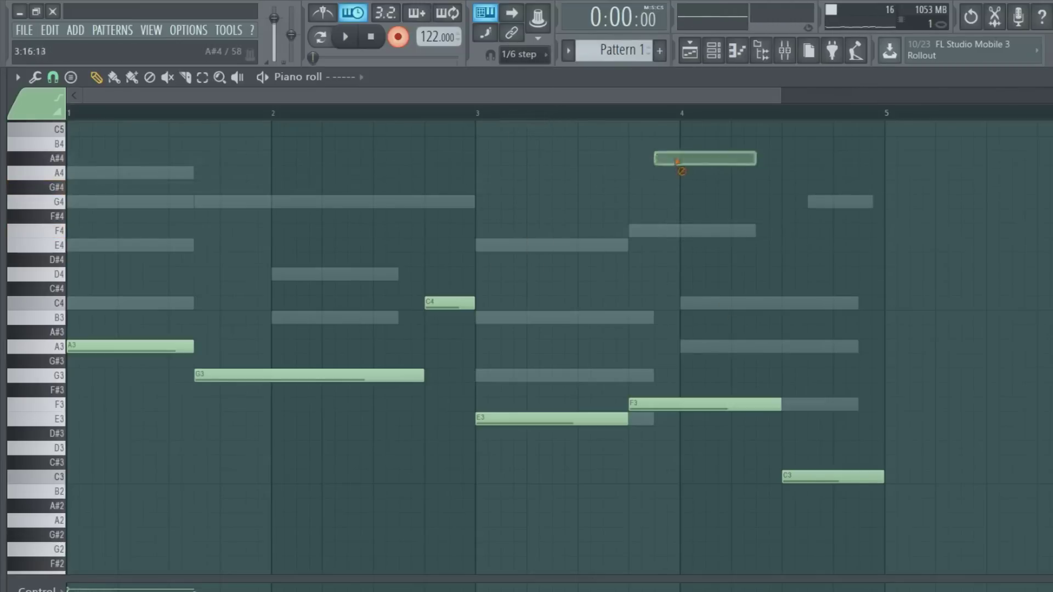
left_click(520, 53)
left_click(523, 236)
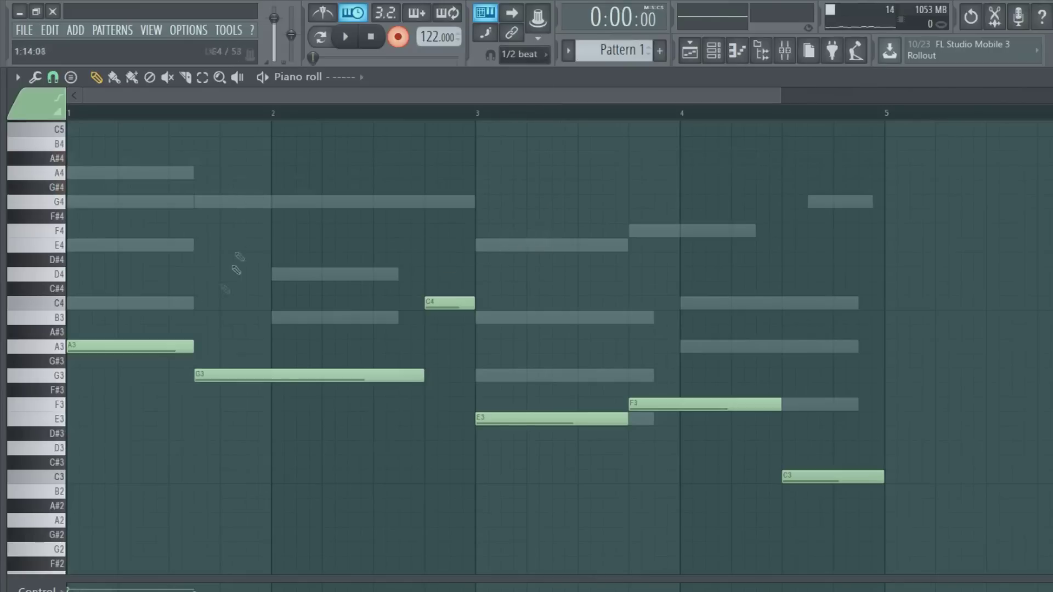
Shift the G3 in bar 1 two steps later, and lengthen the A3 to meet it and the E3 in bar 3 by one step.
left_click(234, 375)
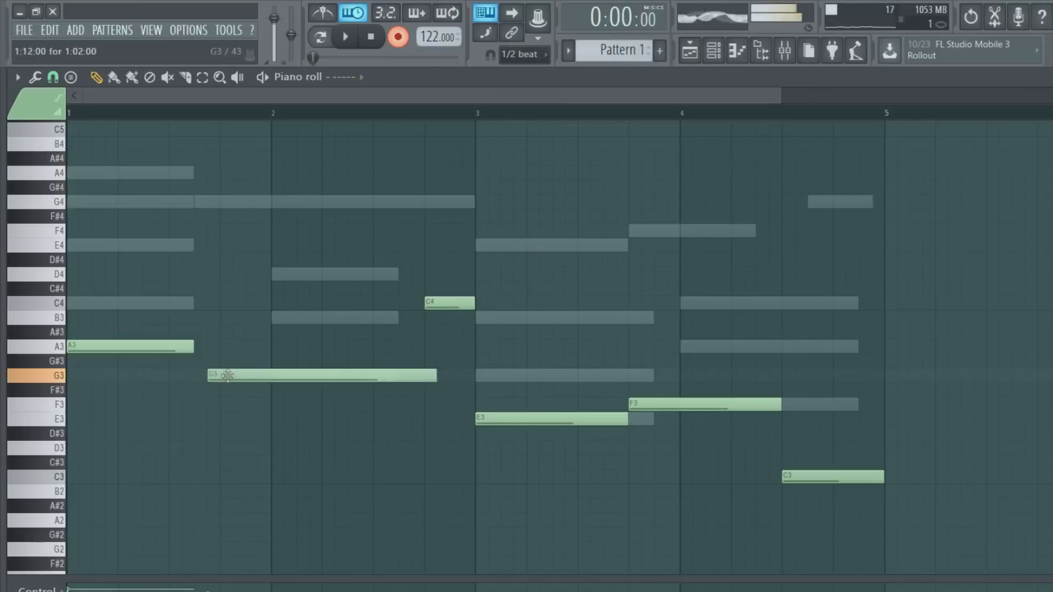
scroll(230, 339, "up", 4)
scroll(228, 337, "down", 4)
left_click_drag(218, 415, 243, 415)
mouse_move(171, 394)
left_mouse_down()
mouse_move(183, 394)
mouse_move(171, 396)
left_mouse_up()
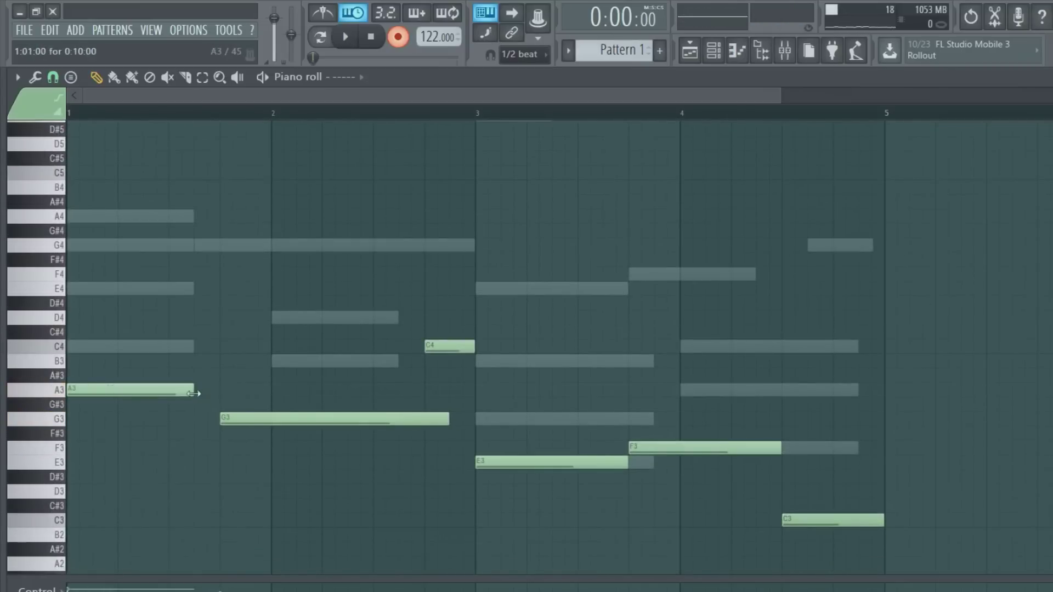
mouse_move(447, 418)
left_mouse_down()
mouse_move(437, 419)
mouse_move(449, 418)
left_mouse_up()
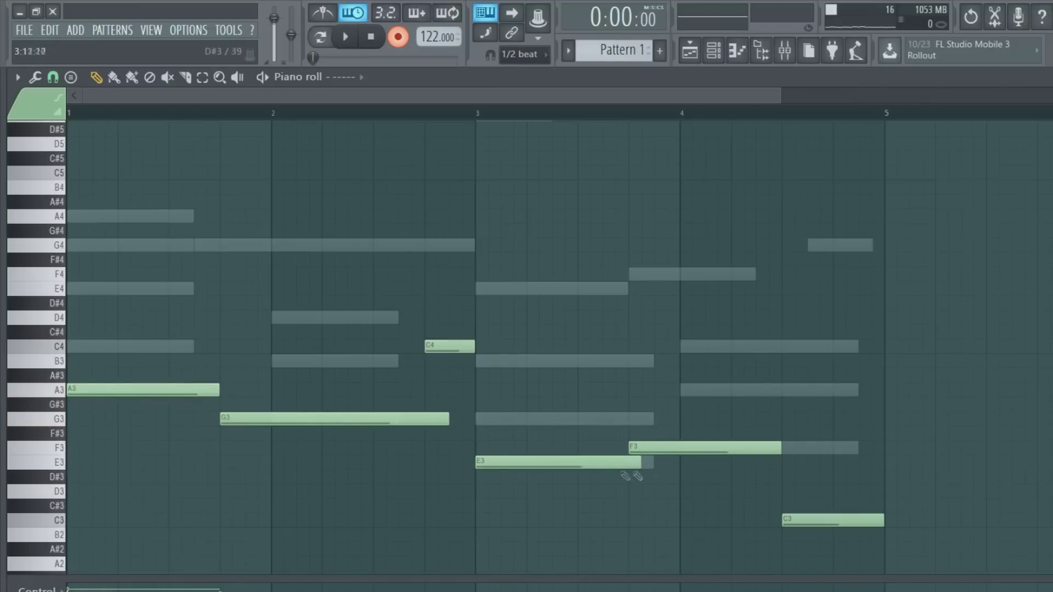
Turn off recording and wait for input, and during playback lengthen the A3 by two steps and raise the other bass notes' velocities.
key("r")
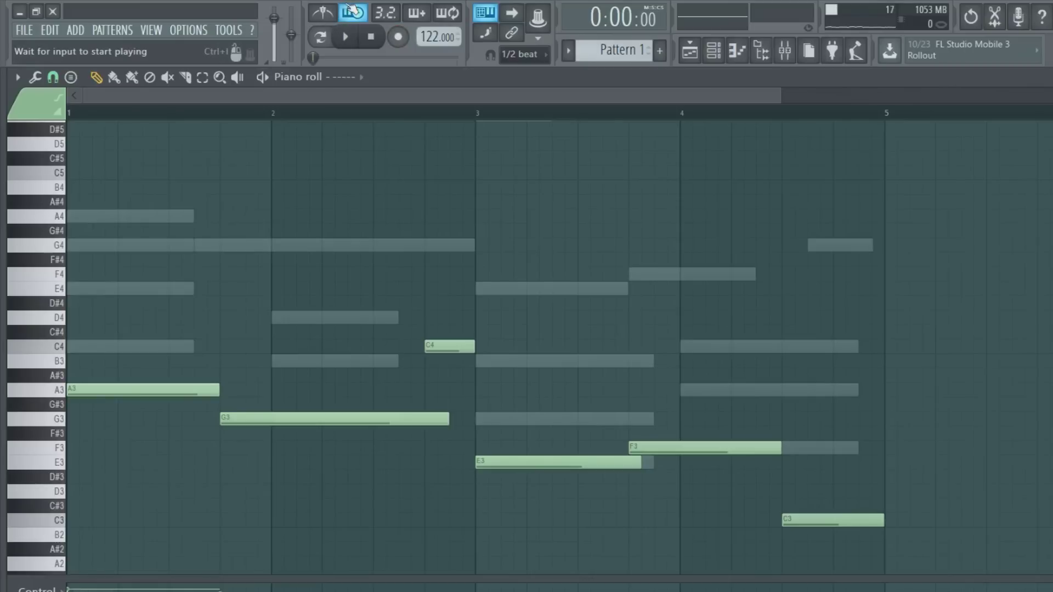
left_click(343, 37)
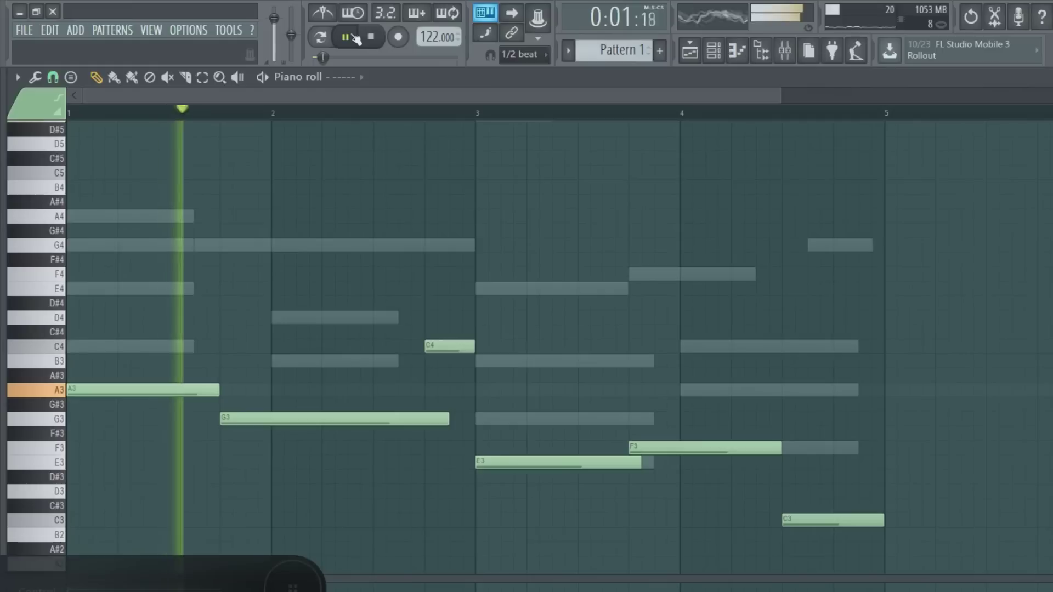
left_click_drag(220, 389, 245, 389)
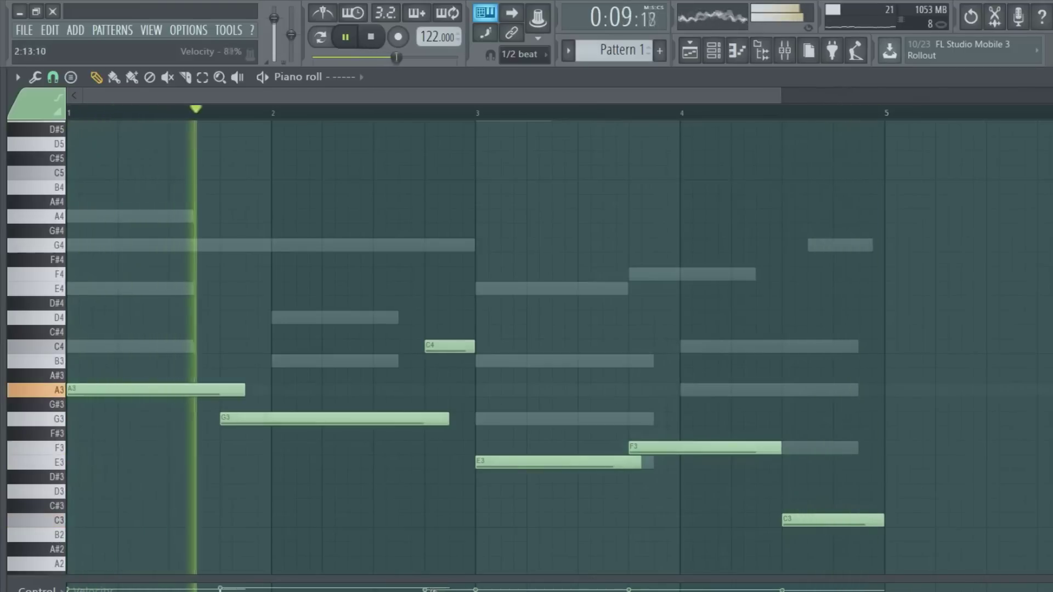
Bring back the channel rack, unmute all five OVOnB drum channels during playback, turn down the last one, and stop the pattern.
left_click(715, 53)
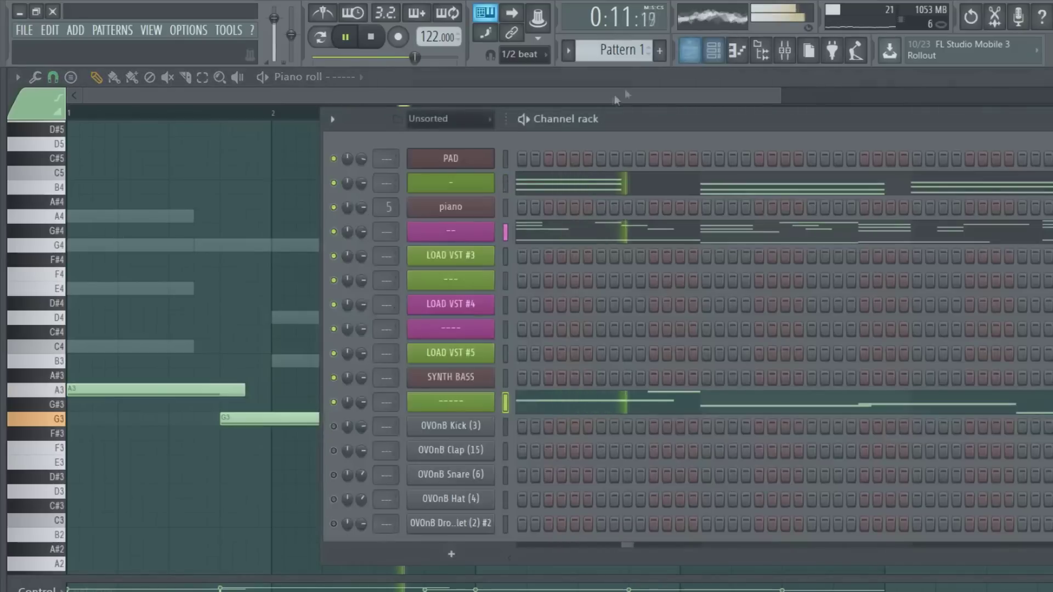
left_click(334, 426)
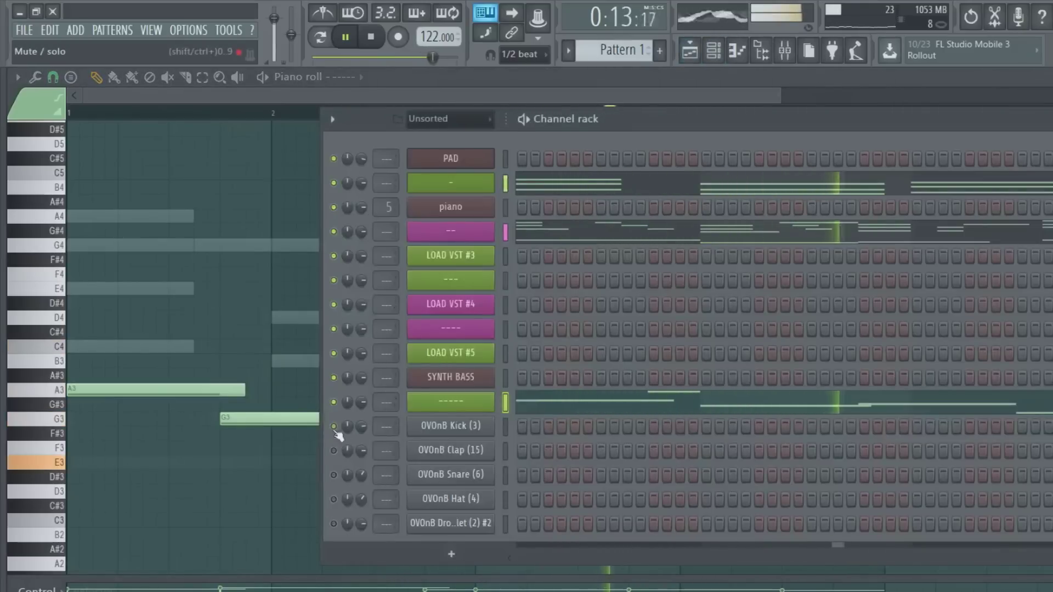
left_click(333, 524)
left_click(333, 499)
left_click(334, 475)
left_click(333, 451)
left_click(333, 451)
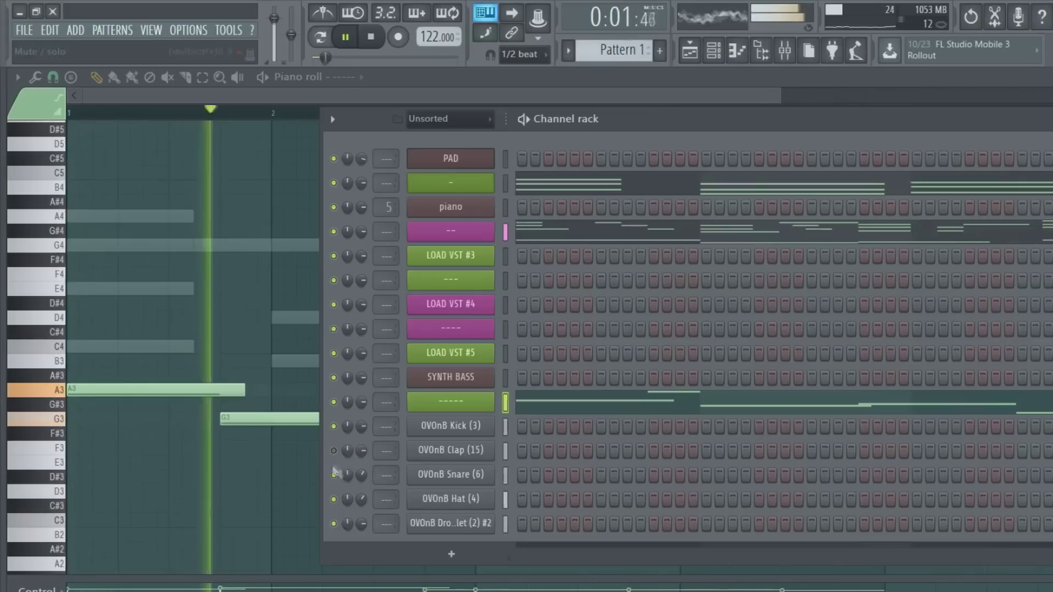
left_click_drag(347, 524, 348, 548)
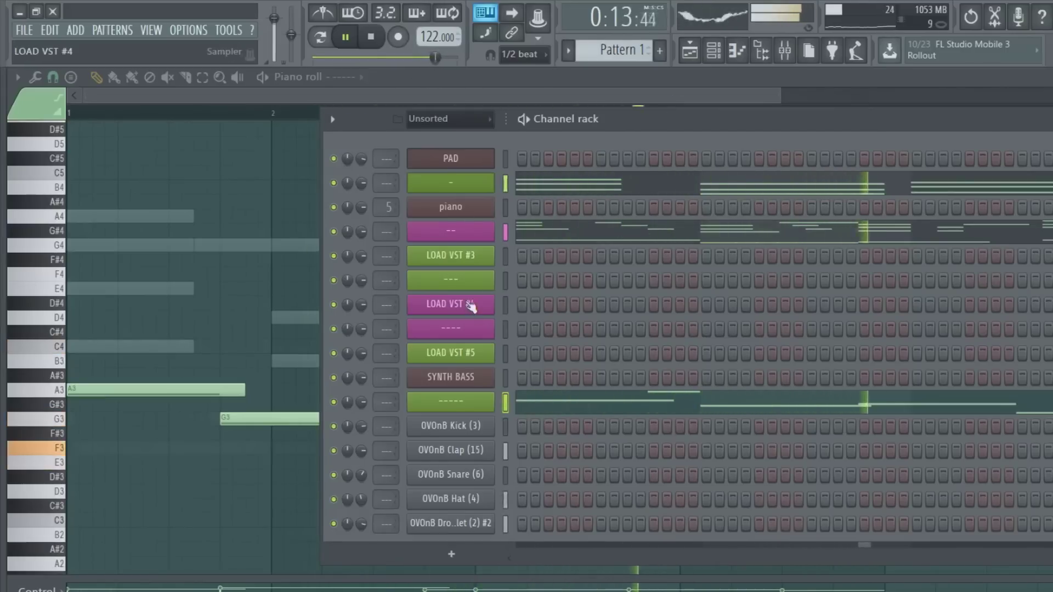
left_click(373, 38)
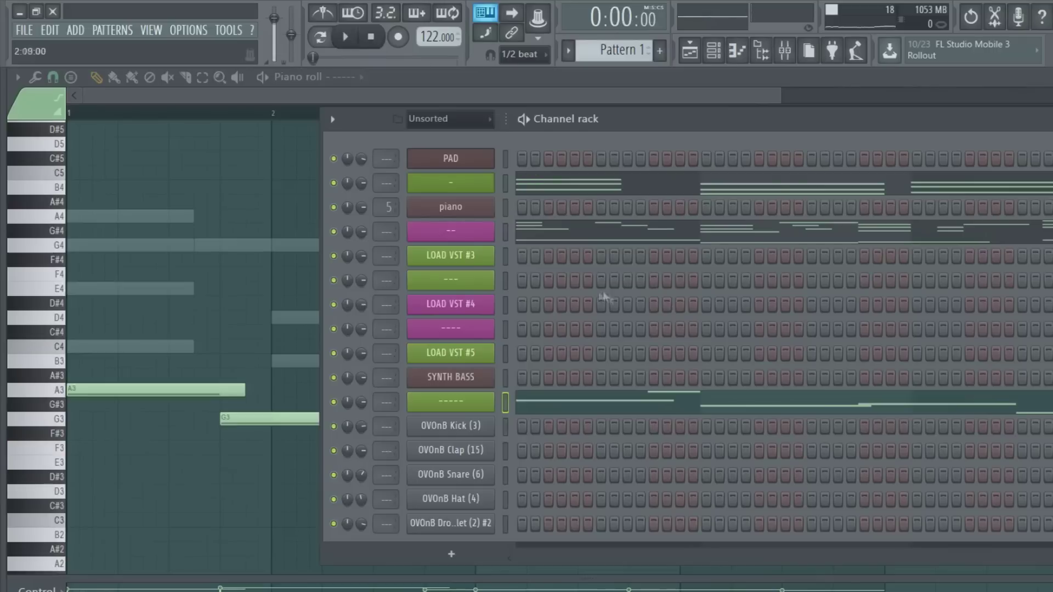
Replace the LOAD VST #3 channel's instrument with SampleTank2.x.
right_click(472, 256)
mouse_move(581, 371)
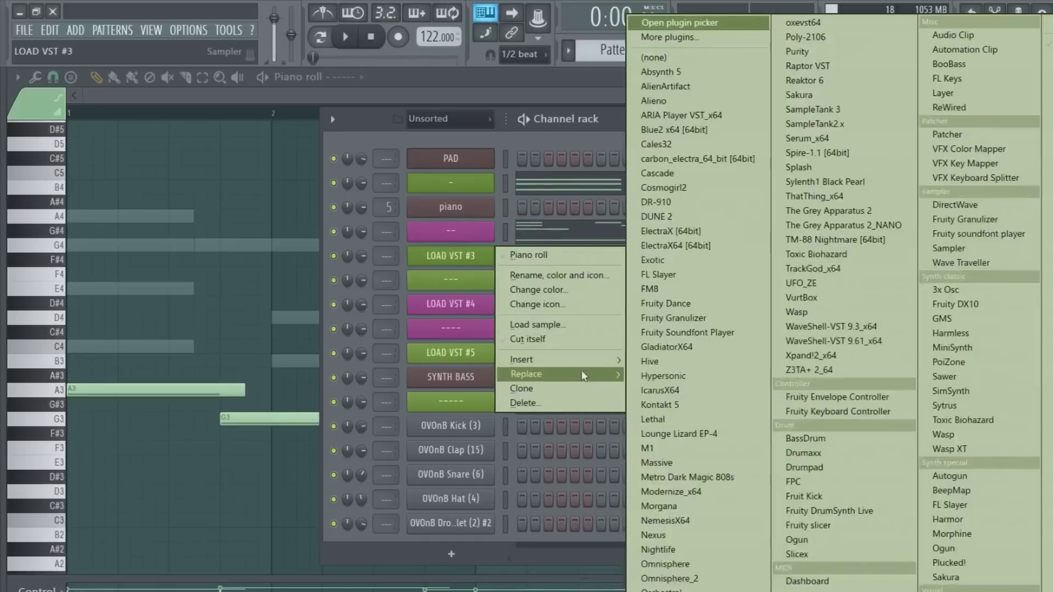
left_click(831, 124)
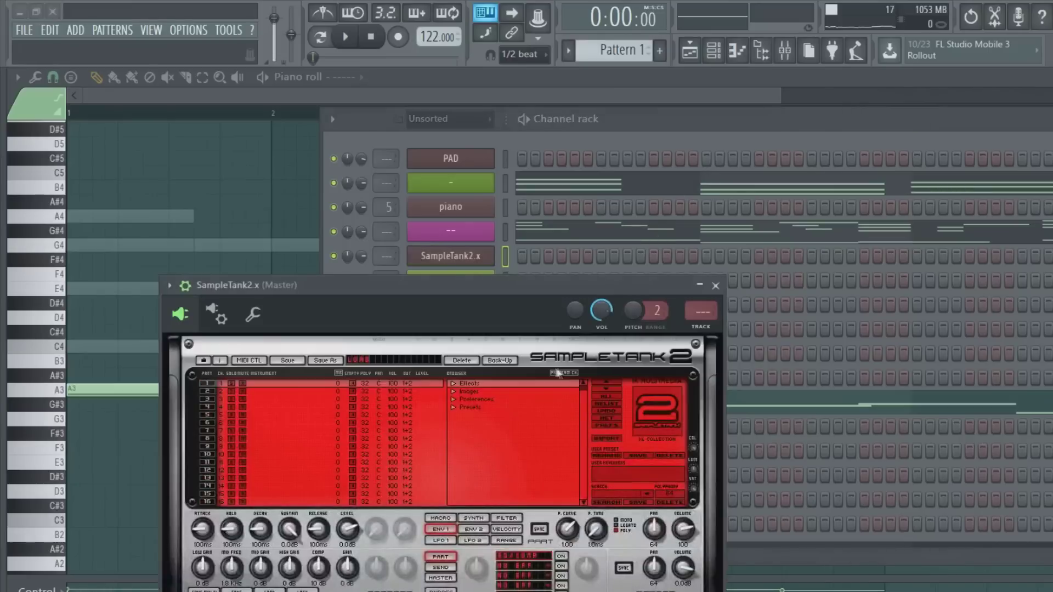
Try the Acoustic 12 preset from the acoustic guitars, and load Fine Fingered Guitar in its place.
left_click(475, 406)
left_click(450, 407)
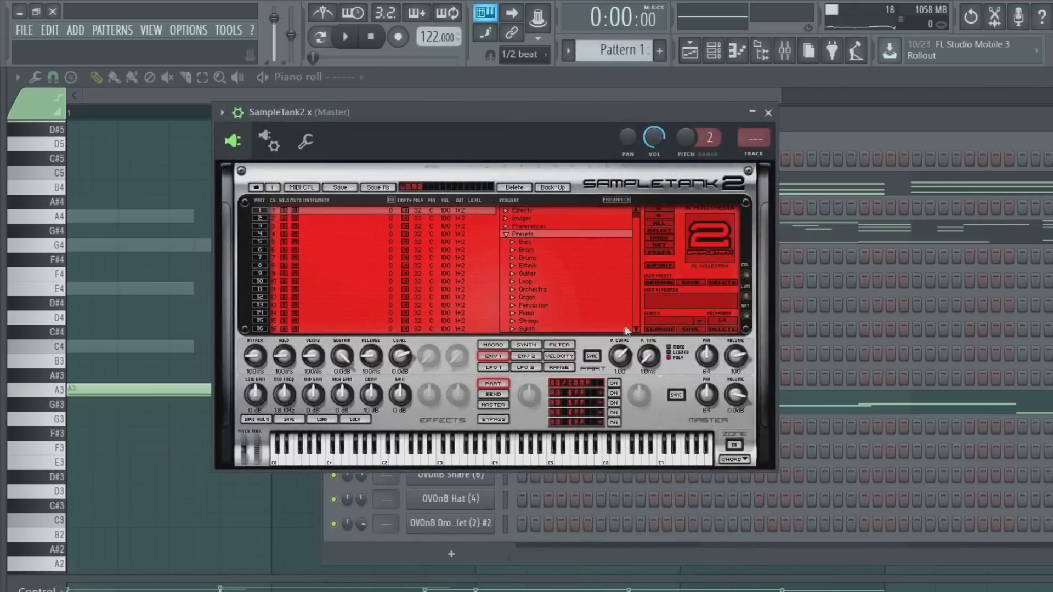
left_click(518, 276)
left_click(512, 274)
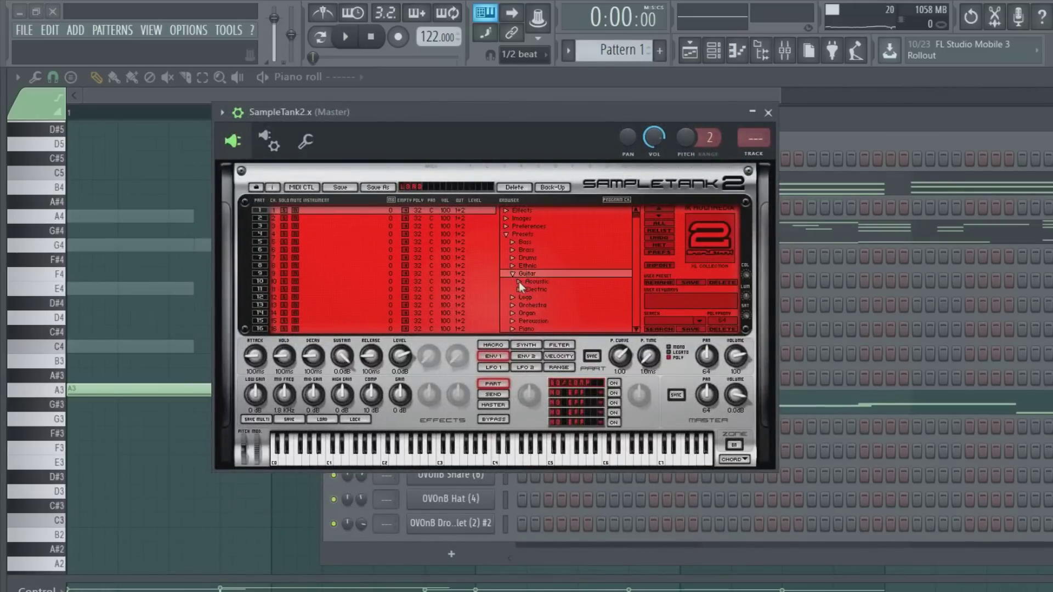
left_click(519, 282)
left_click(516, 285)
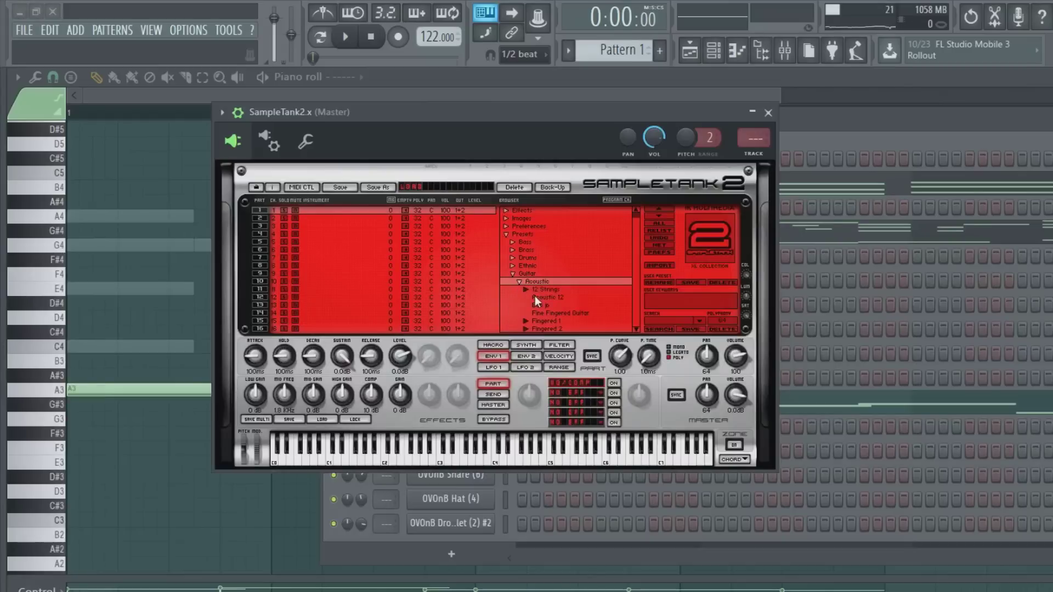
left_click(537, 296)
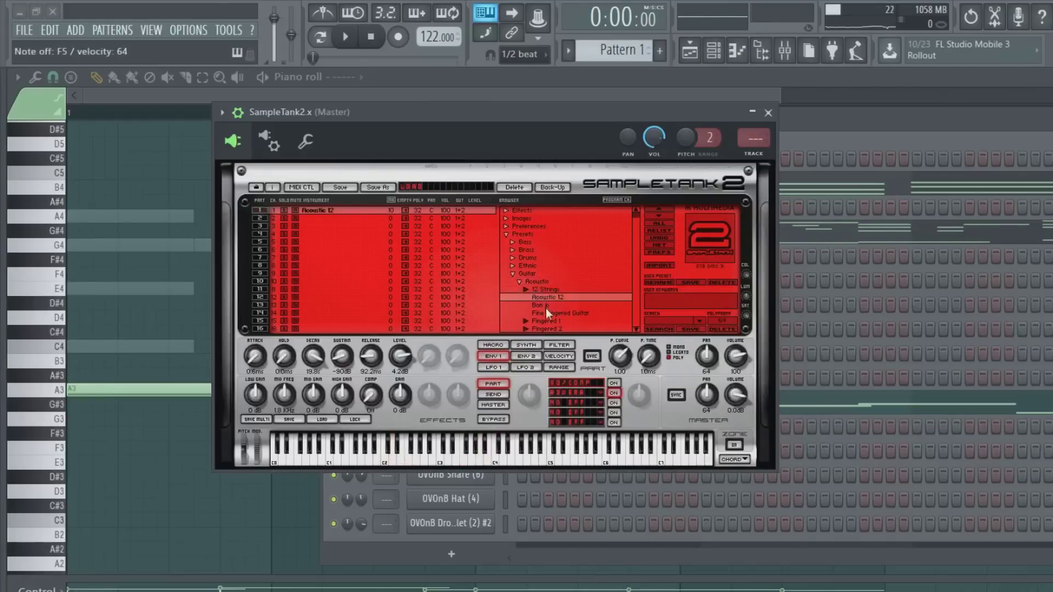
left_click(591, 314)
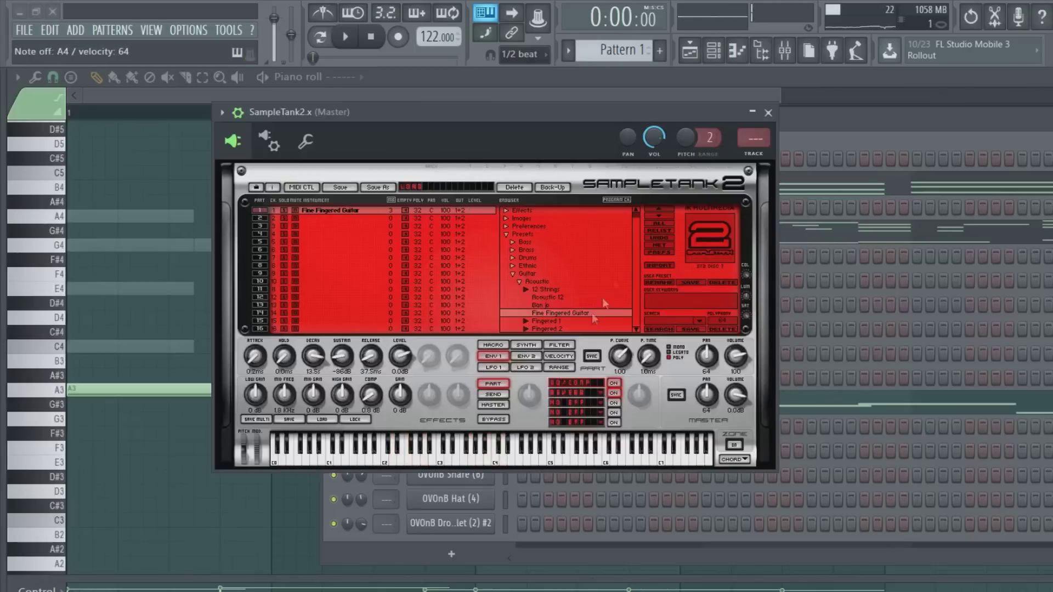
Turn up the SampleTank2.x guitar's volume while the pattern plays, then close the plugin window and stop playback.
left_click_drag(710, 111, 972, 288)
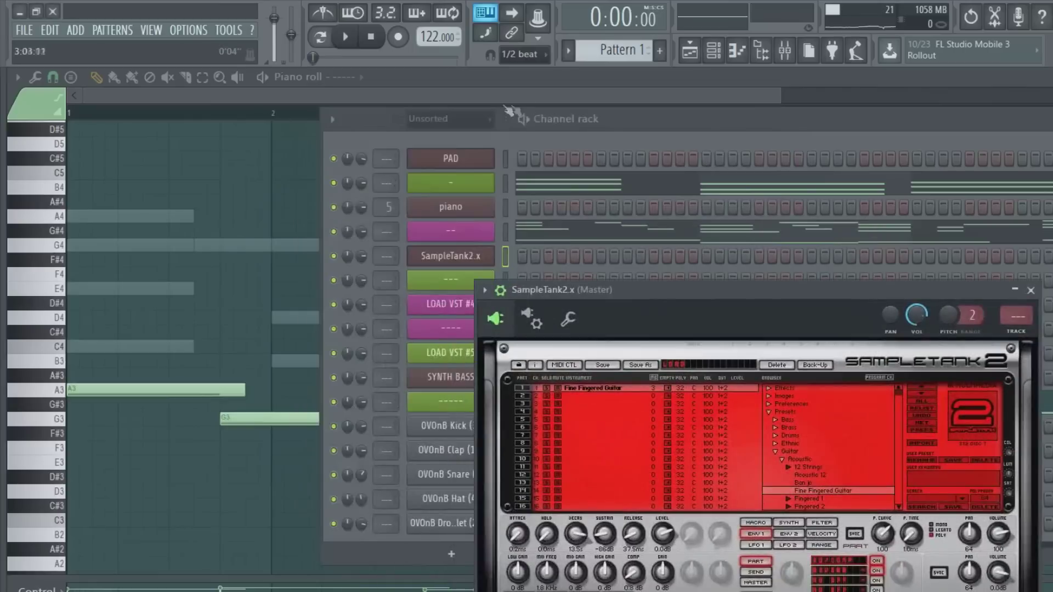
left_click(346, 37)
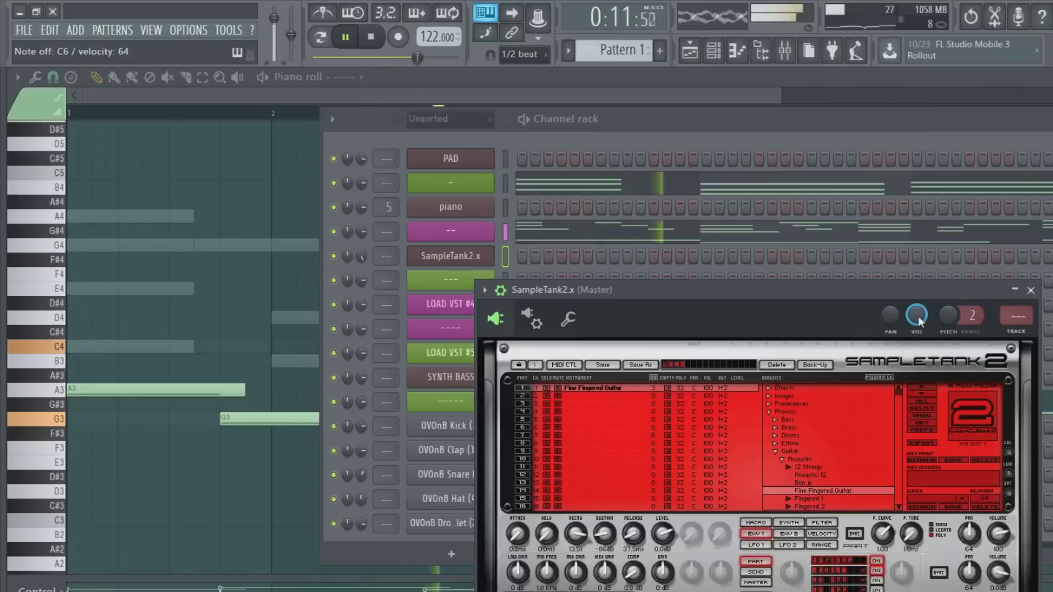
left_click(1031, 290)
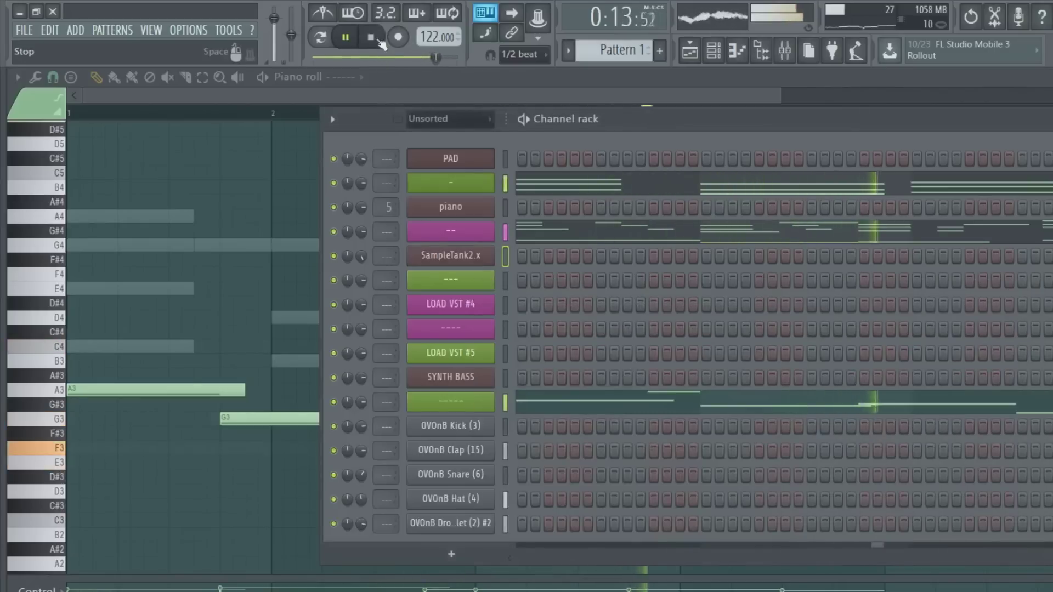
key("space")
Look through the replacement options for the SampleTank2.x channel, keep its instrument, and adjust the channel's volume.
right_click(457, 256)
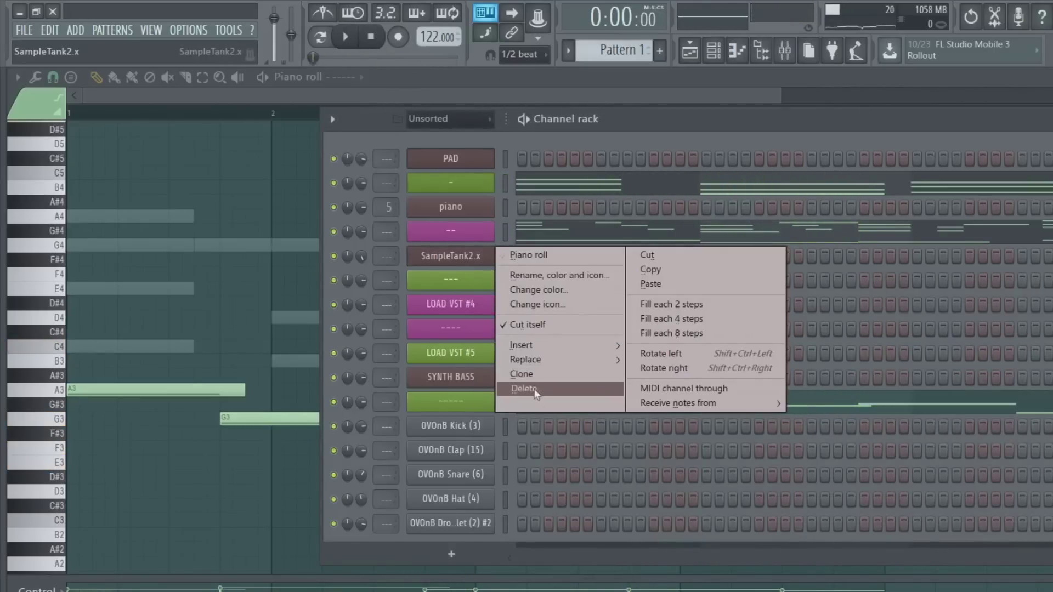
left_click(526, 359)
left_click(532, 135)
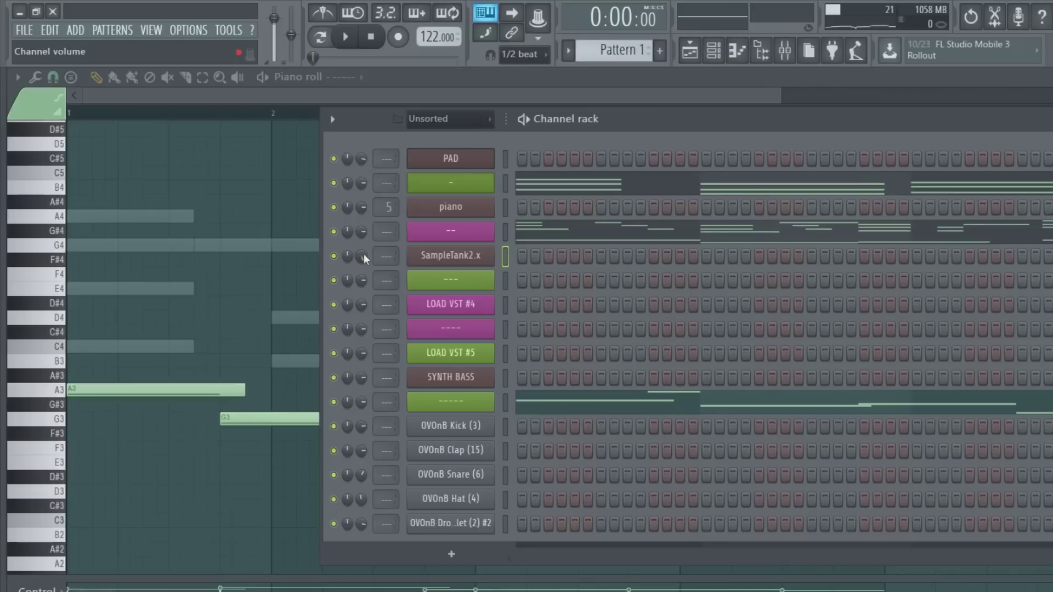
left_click_drag(364, 254, 363, 263)
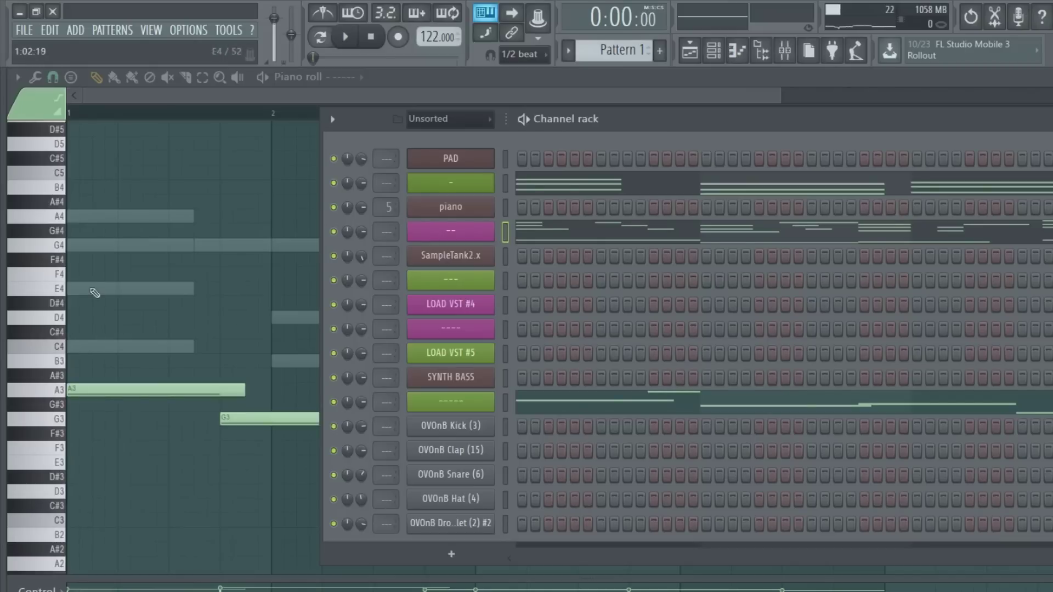
Hide the channel rack to view the bass notes, and bring it back positioned so its full width shows.
key("F6")
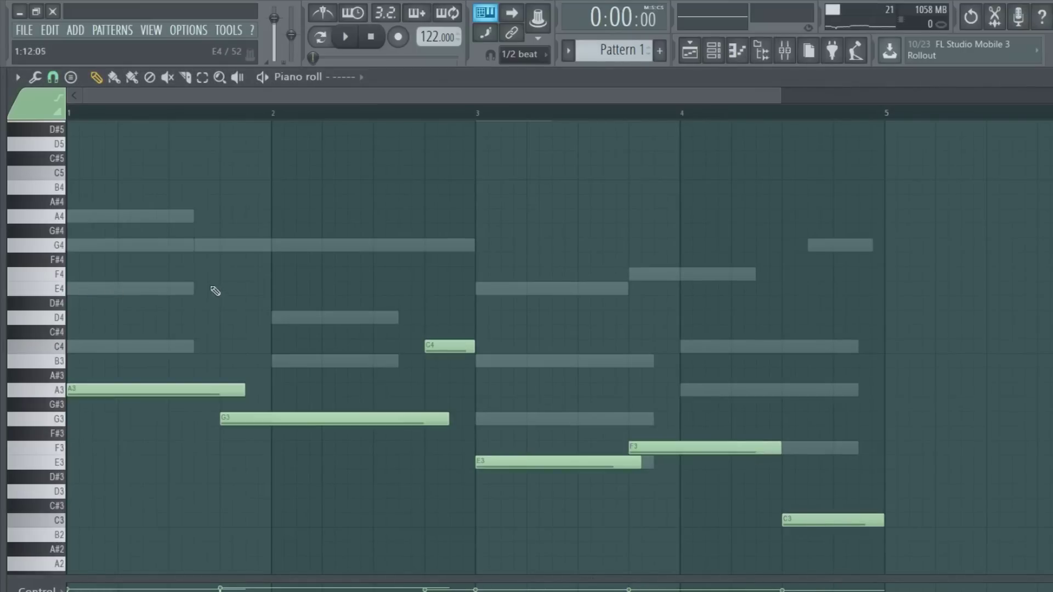
left_click(713, 52)
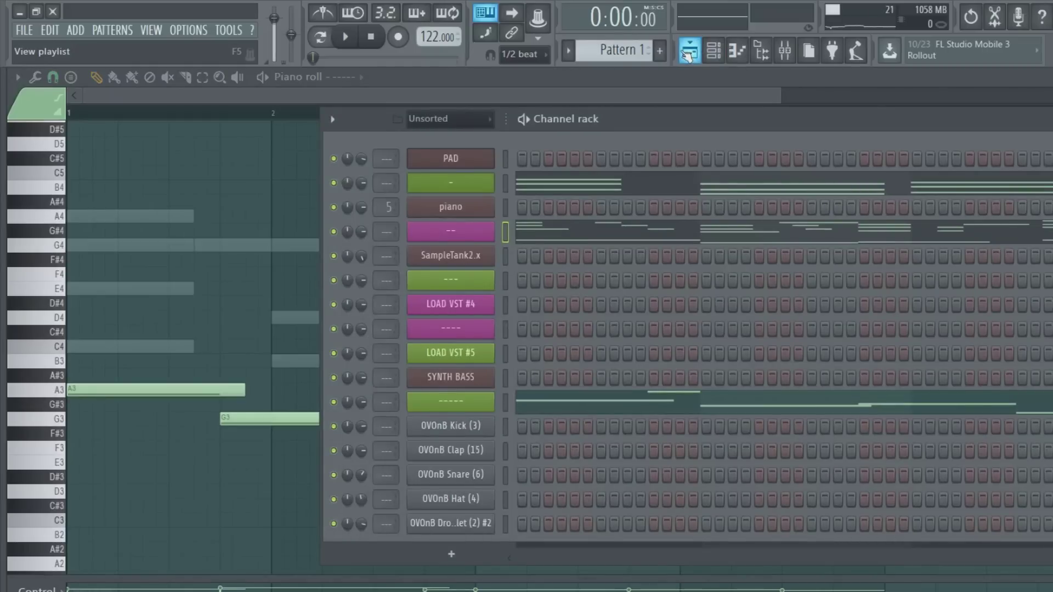
left_click_drag(648, 126, 573, 140)
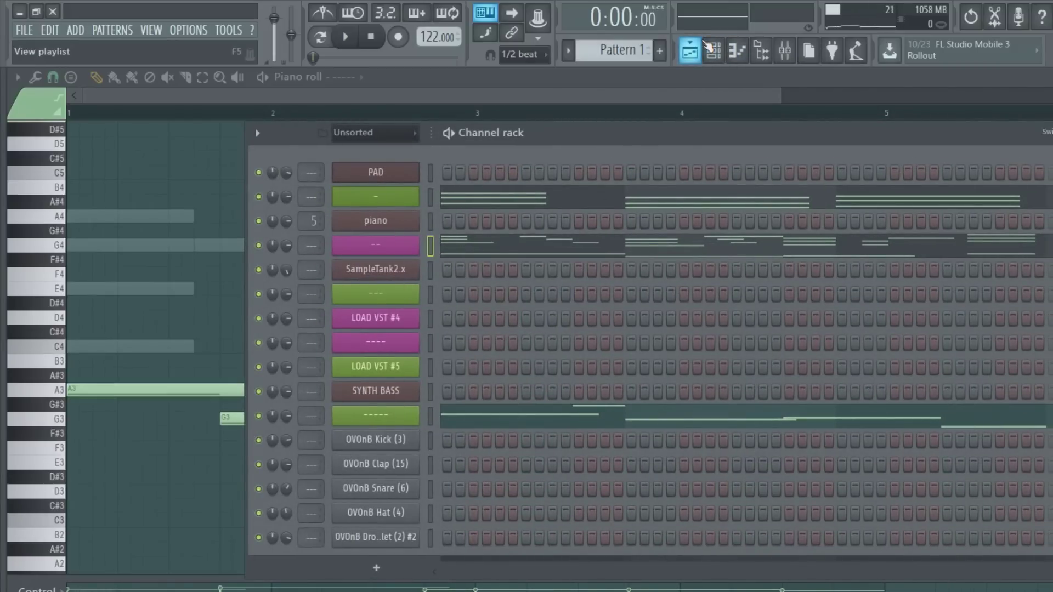
left_click_drag(697, 137, 555, 137)
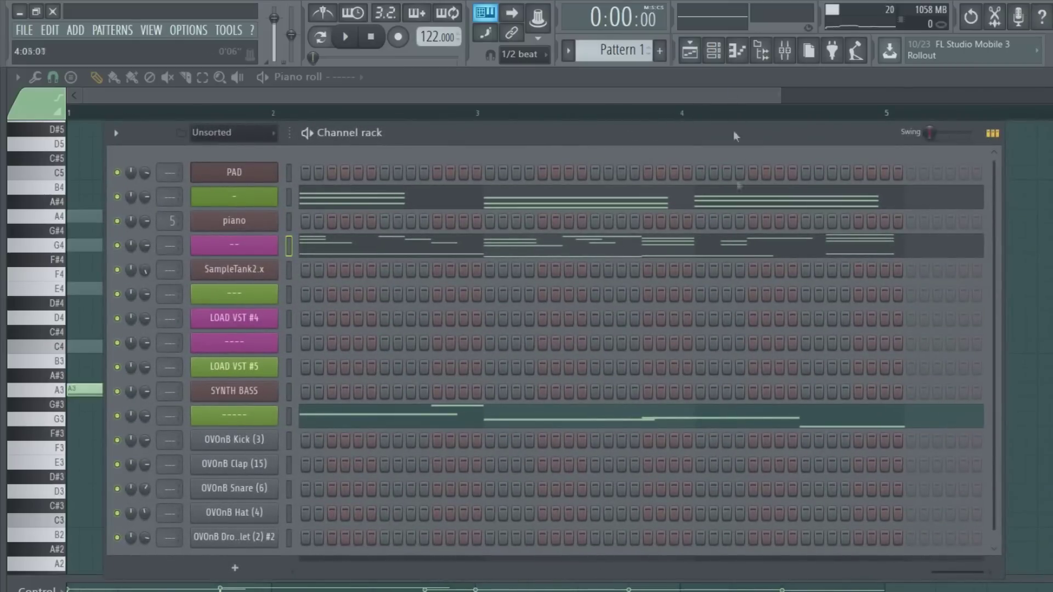